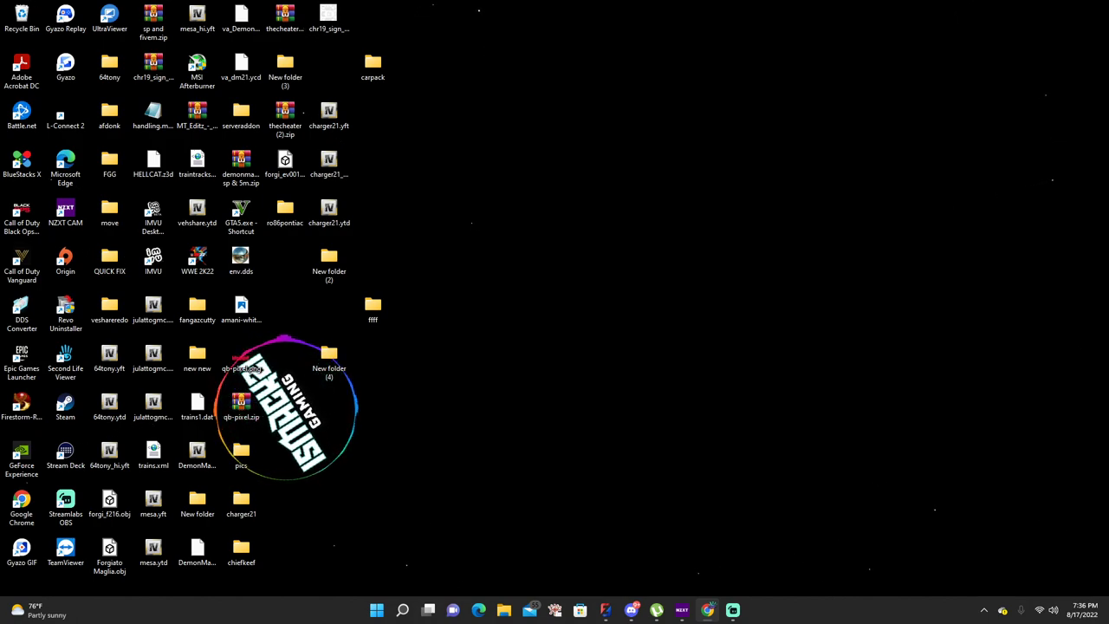
Add a new folder on the desktop via New > Folder and name it smackpack
right_click(453, 370)
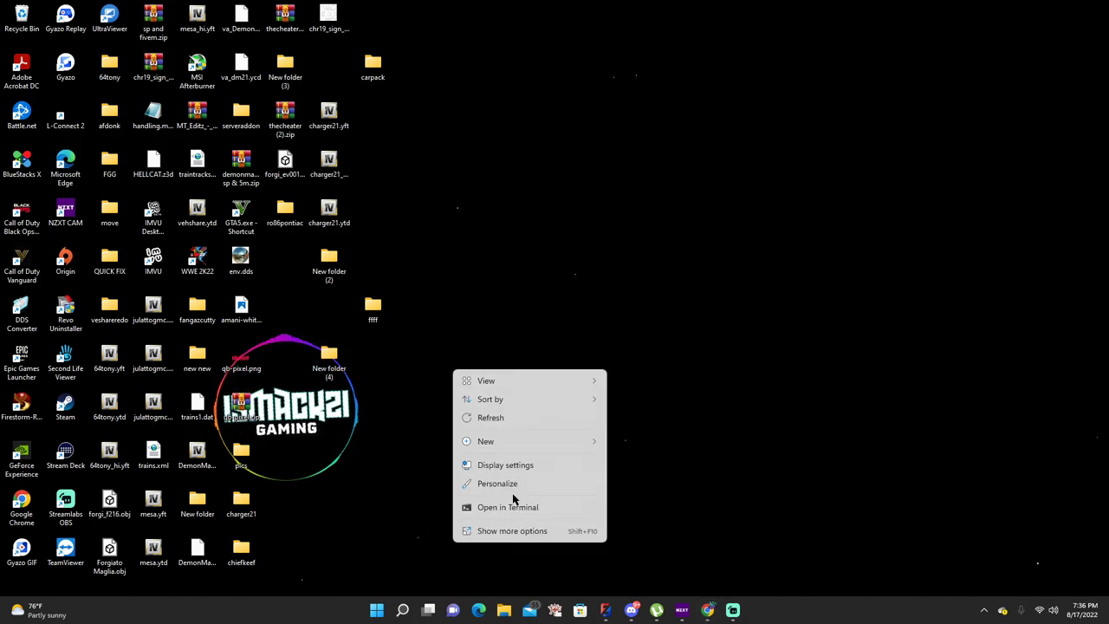
mouse_move(604, 442)
click(646, 442)
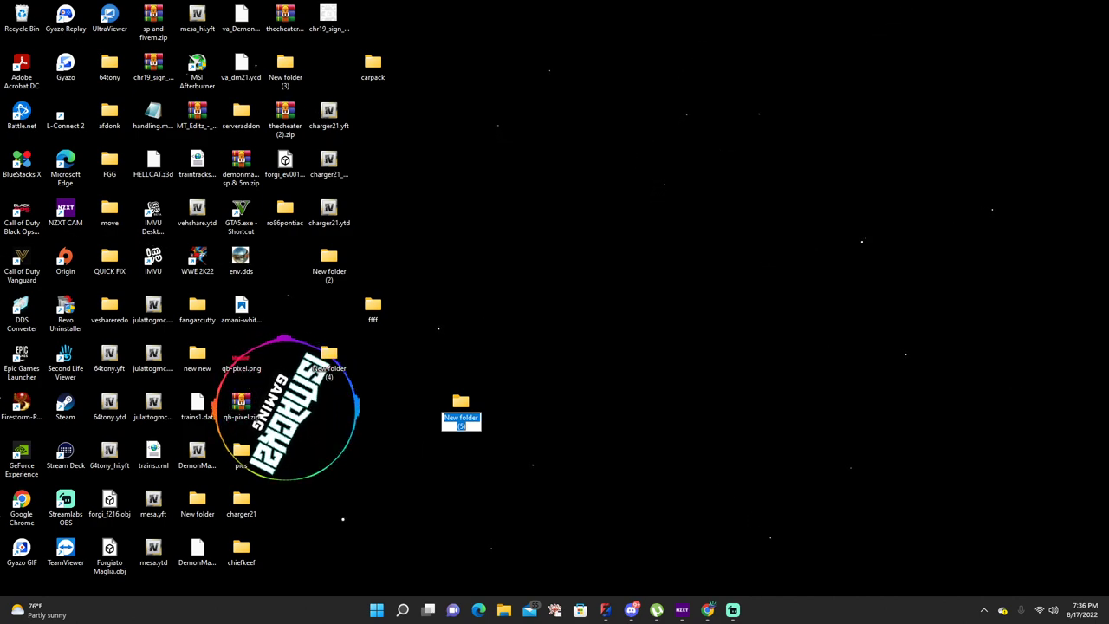
text(pack)
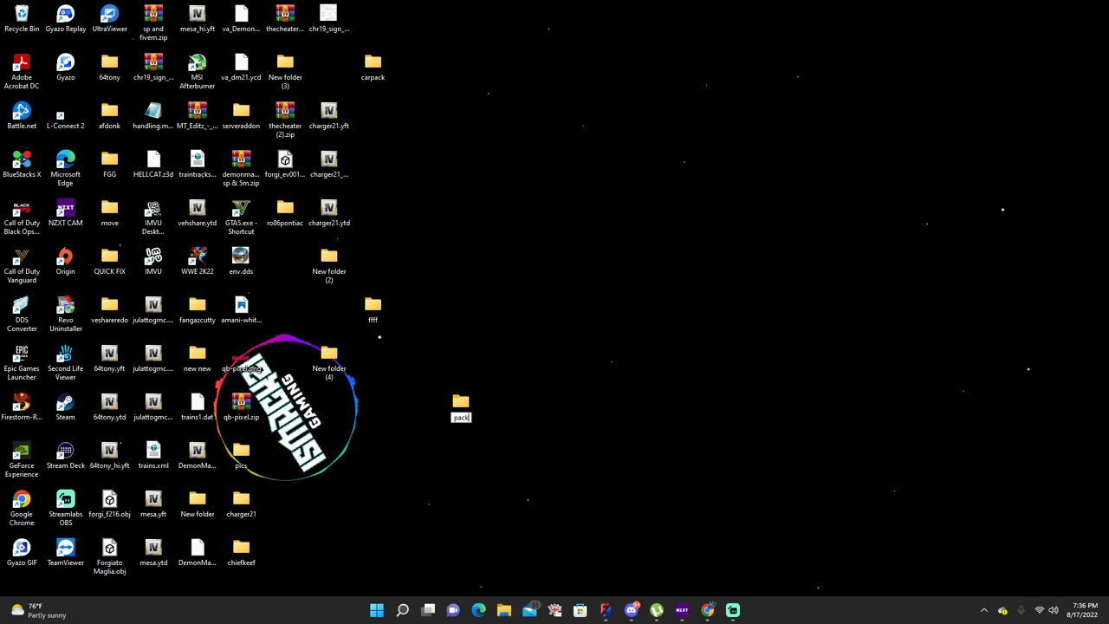
text(ackpack)
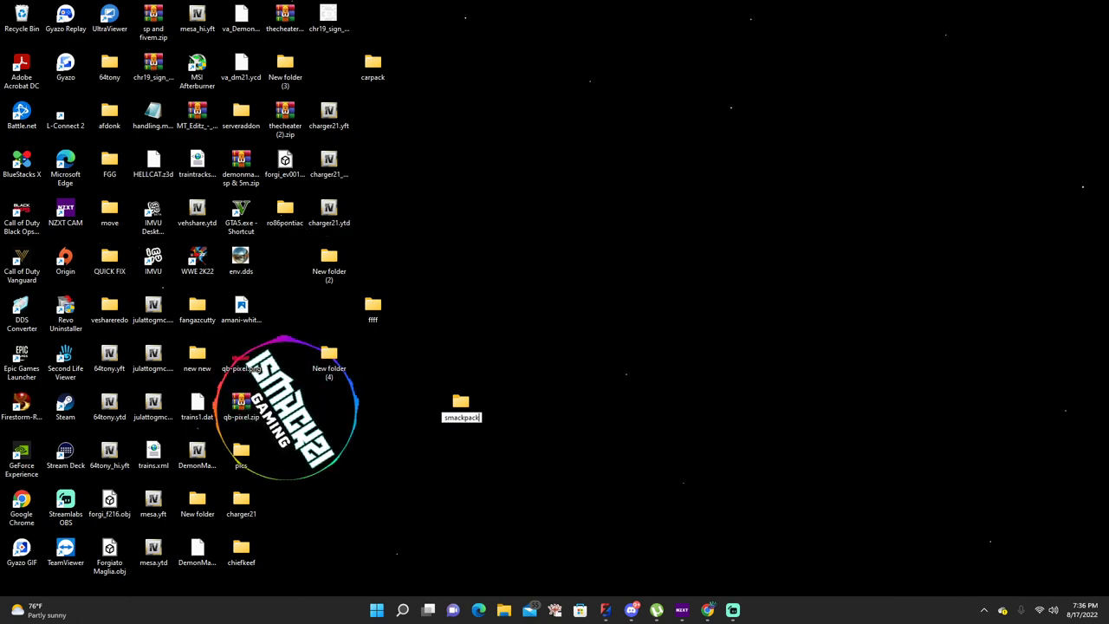
key(Return)
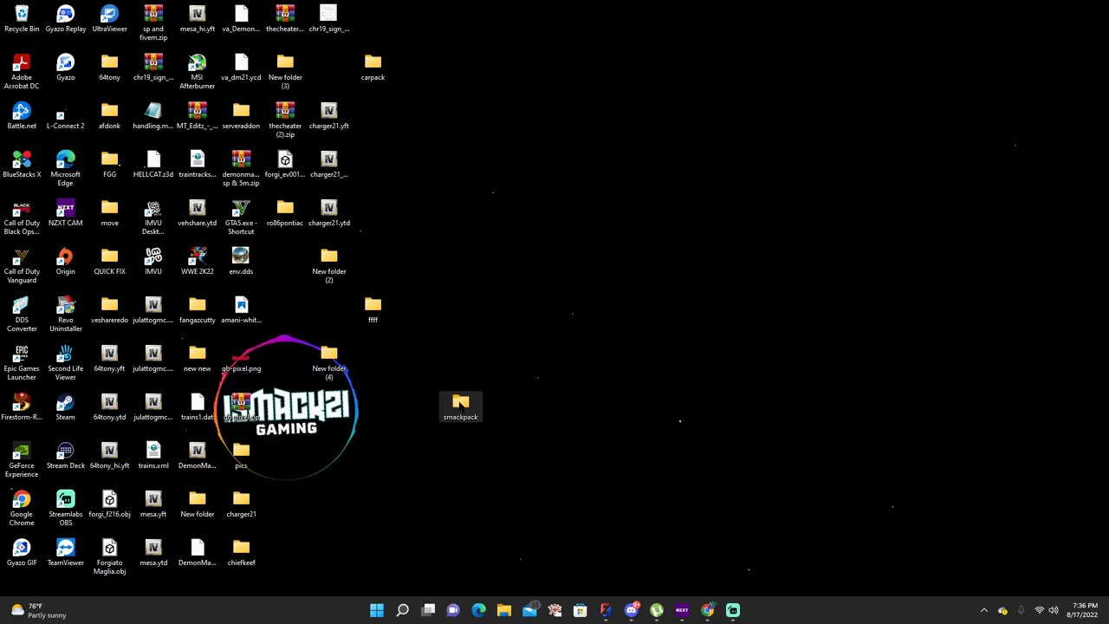
Open smackpack and create a subfolder named stream inside it
double_click(460, 403)
right_click(386, 281)
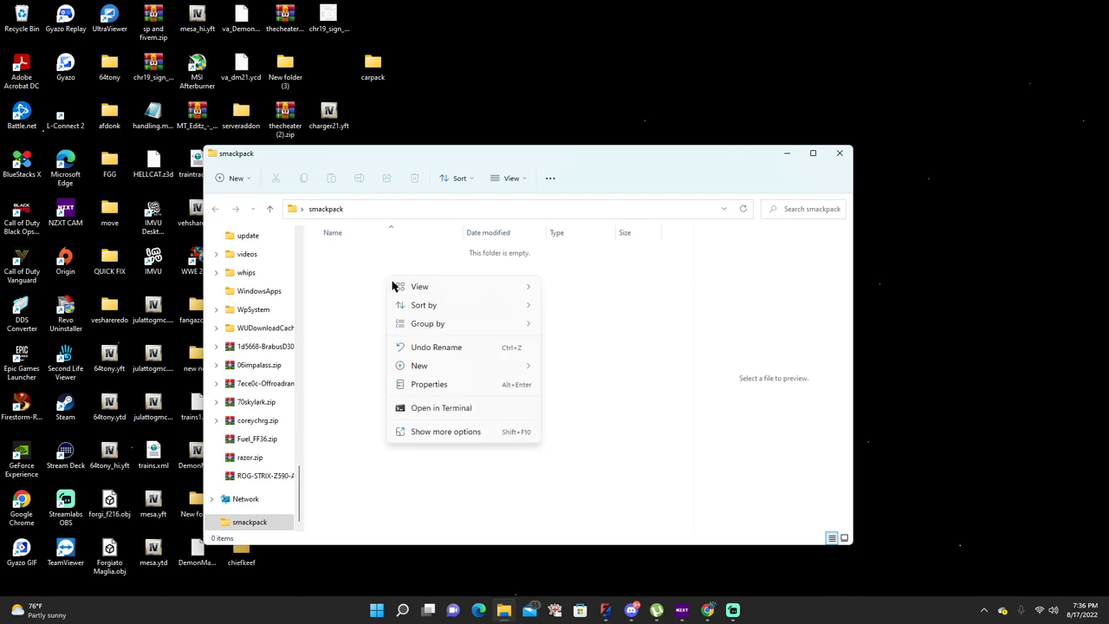
mouse_move(440, 365)
click(579, 369)
text(s)
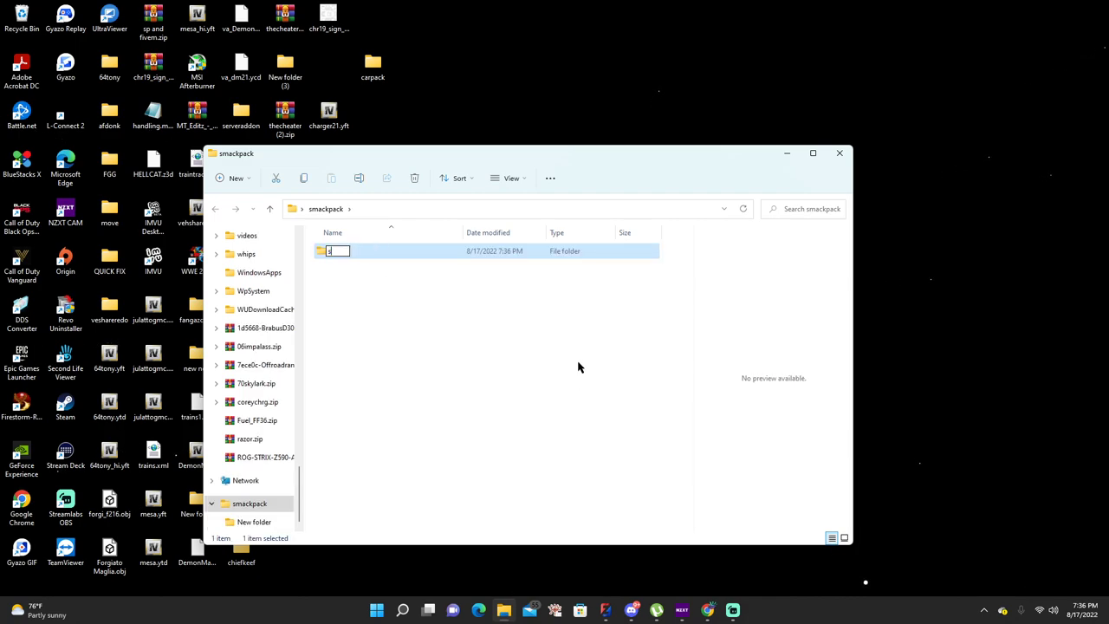
text(tream)
key(Return)
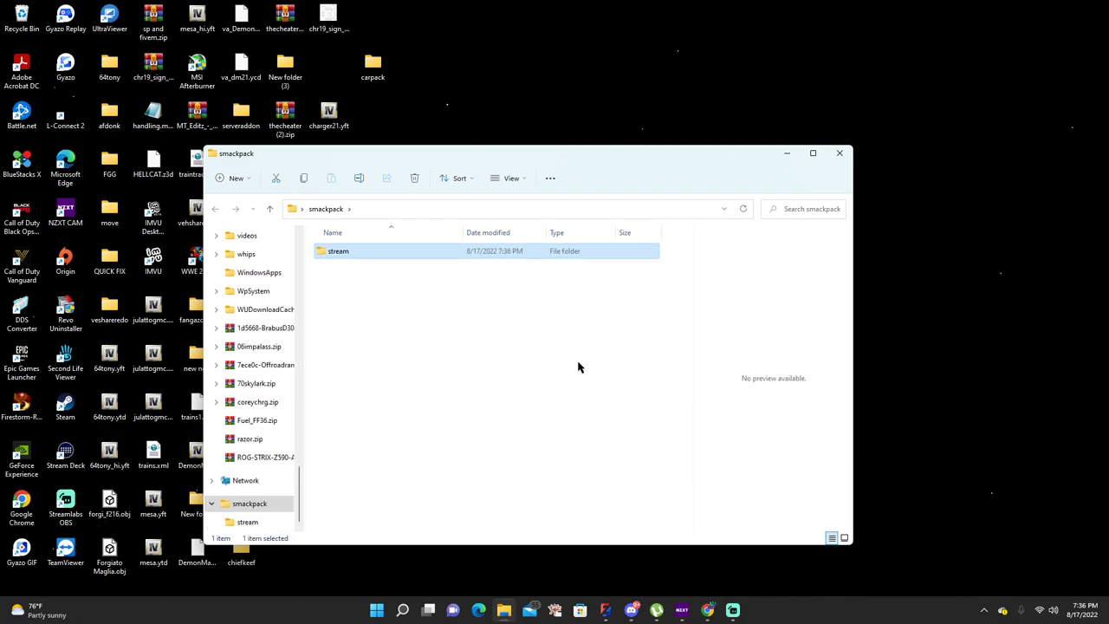
Create a second subfolder named data inside smackpack
right_click(376, 314)
mouse_move(433, 399)
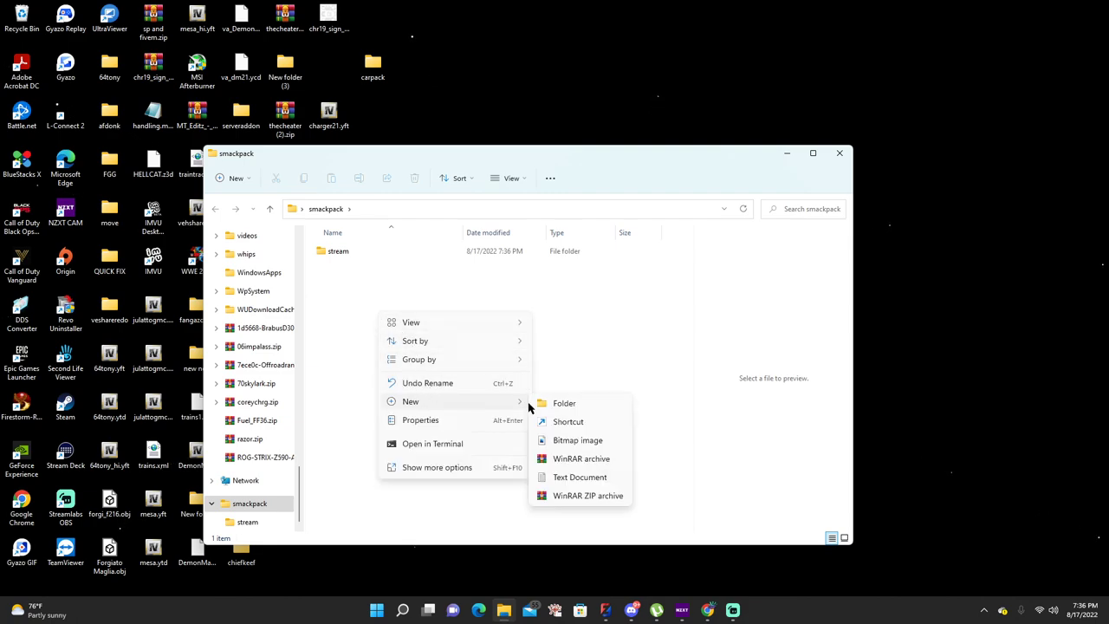
click(557, 405)
text(data)
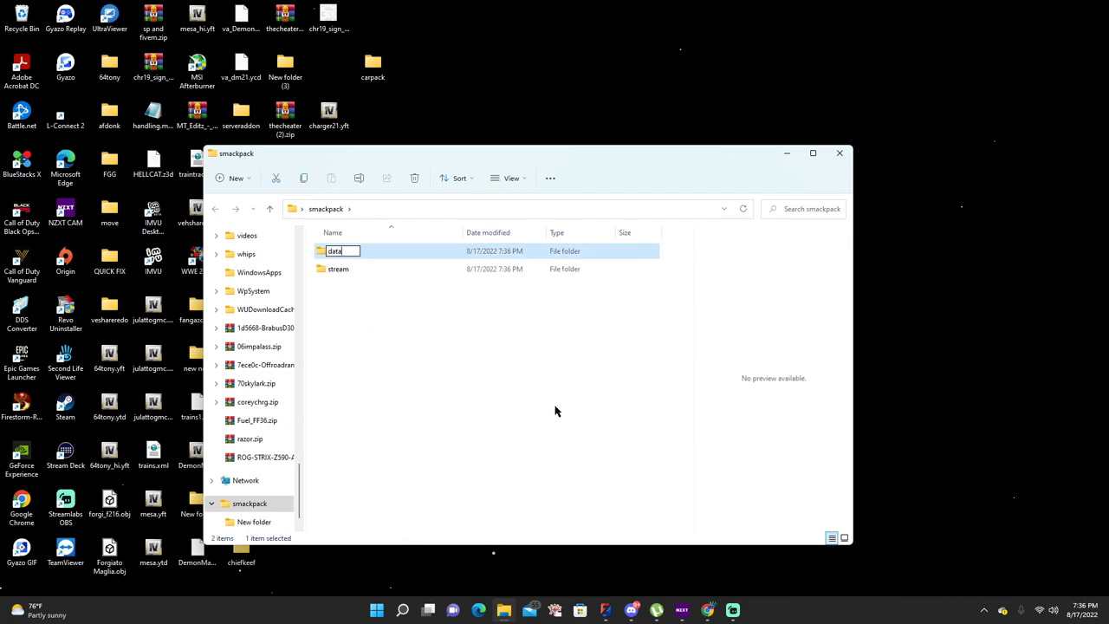
click(556, 411)
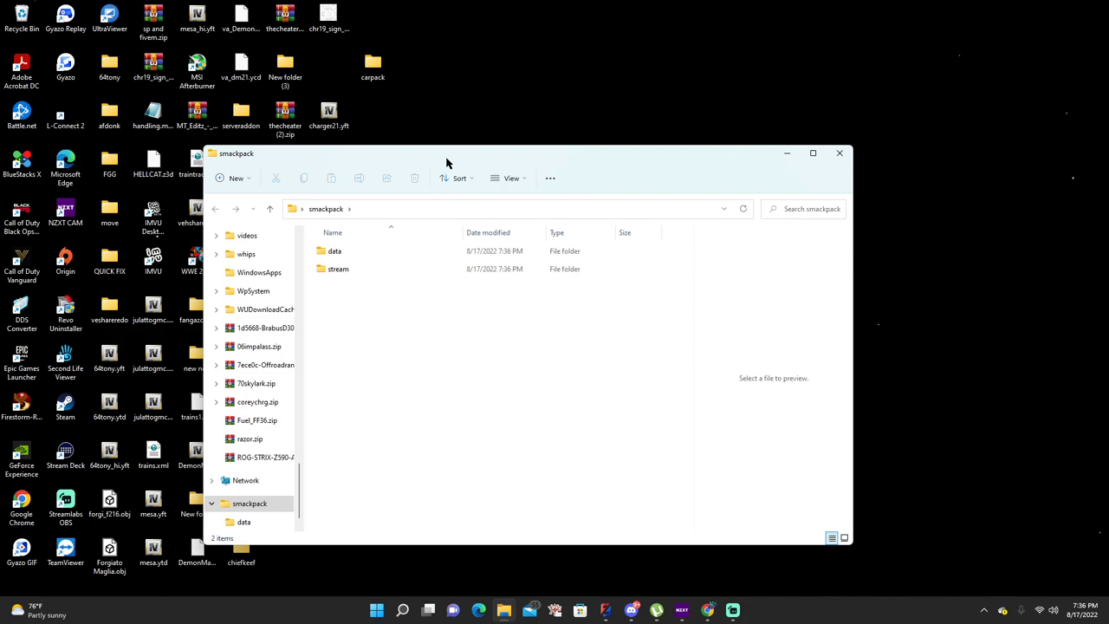
Open sp and fivem.zip, dismiss the trial notice, and copy _resource.lua into smackpack
drag(456, 155, 681, 112)
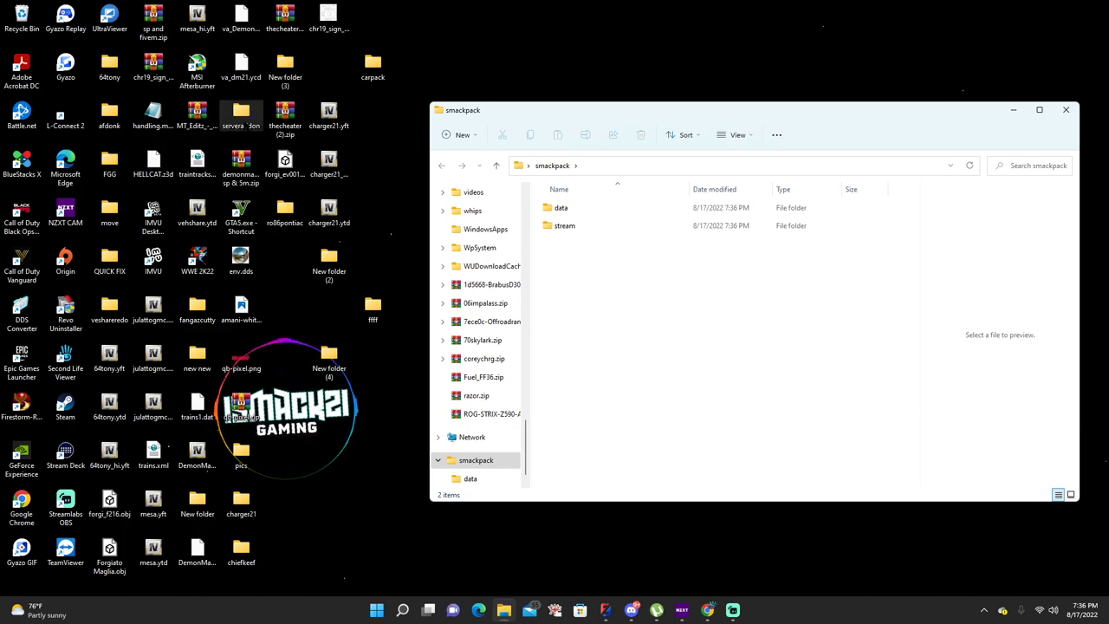
double_click(241, 116)
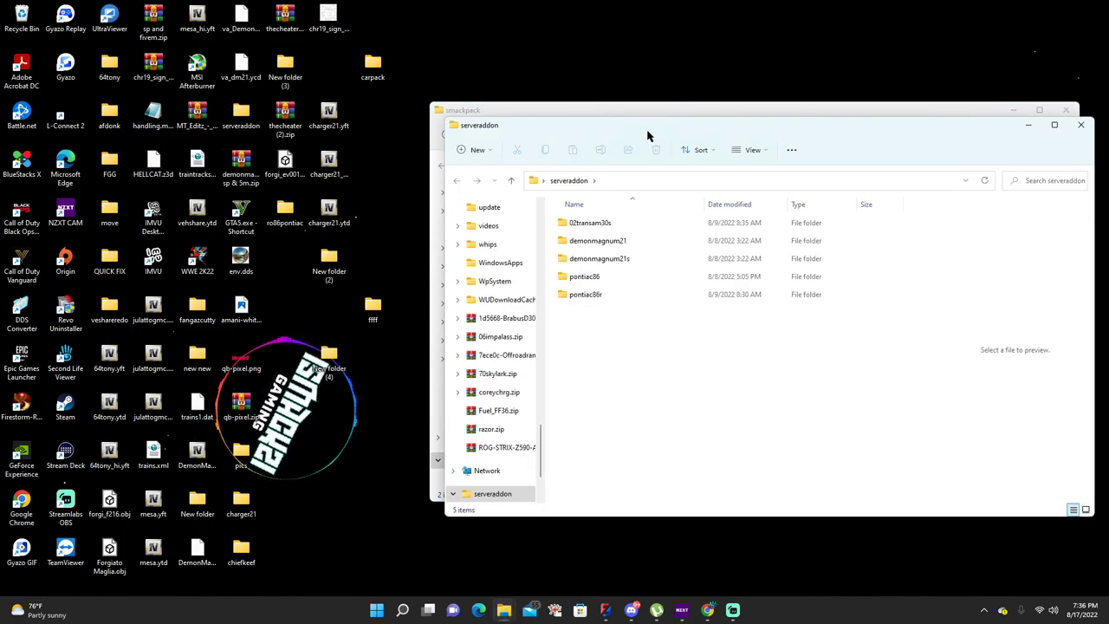
drag(647, 136, 411, 176)
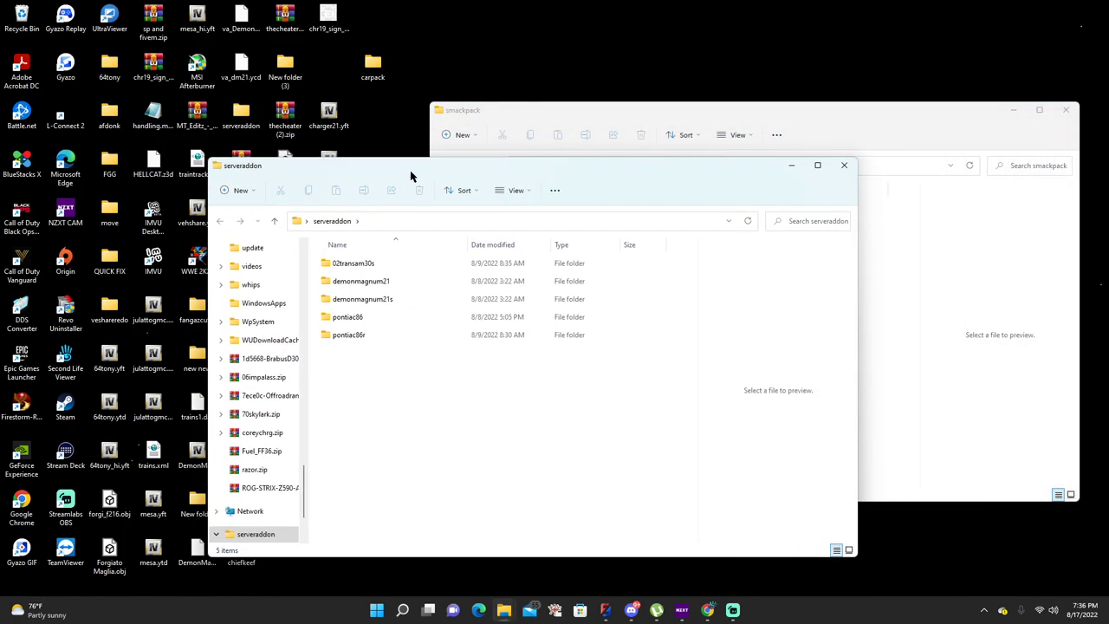
click(844, 165)
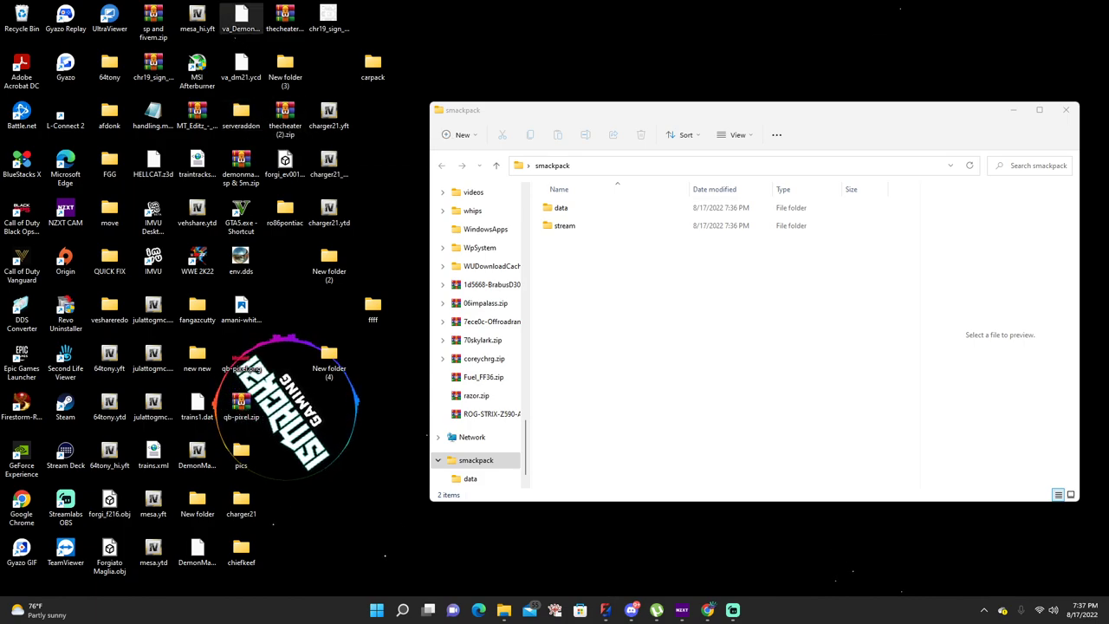
double_click(153, 24)
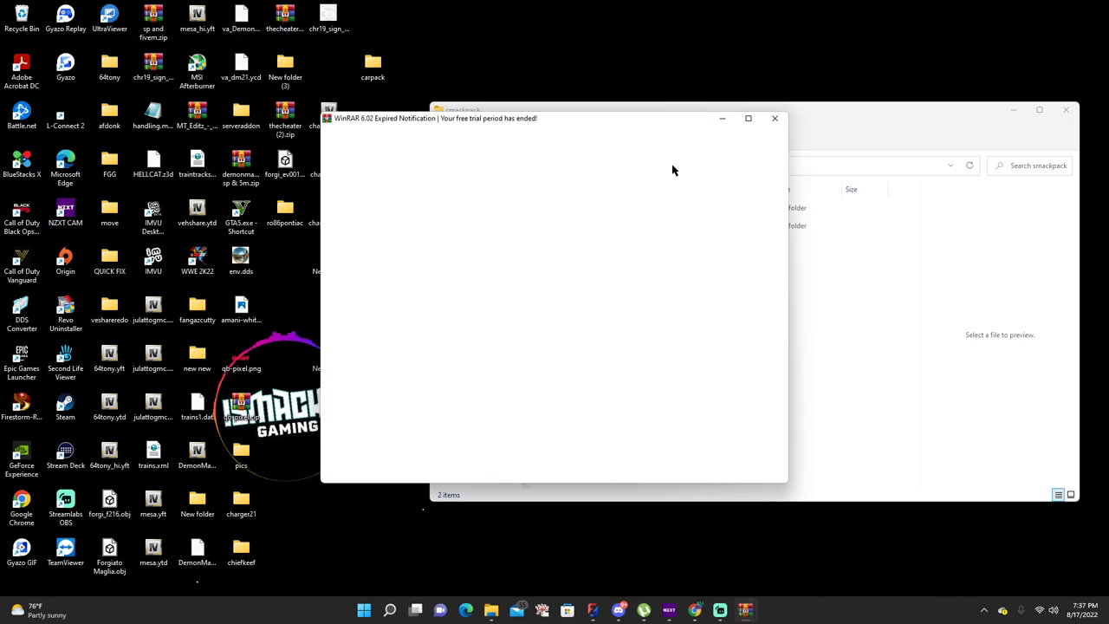
click(774, 115)
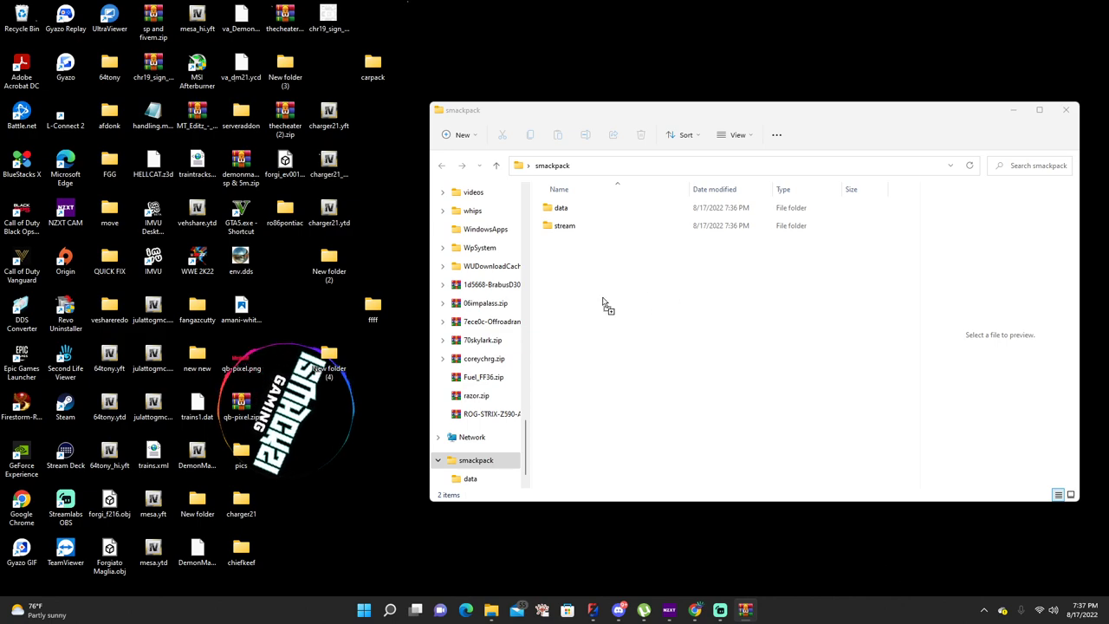
drag(604, 303, 602, 302)
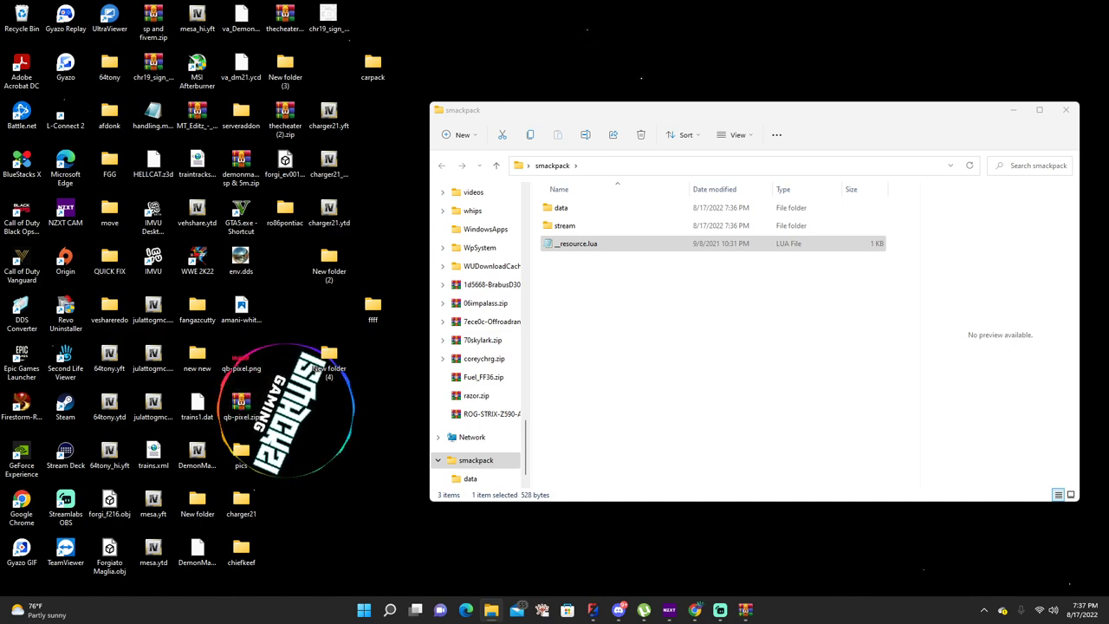
In the archive, go to sp files > 18f350l and open its dlc.rpf in OpenIV
key(alt+Tab)
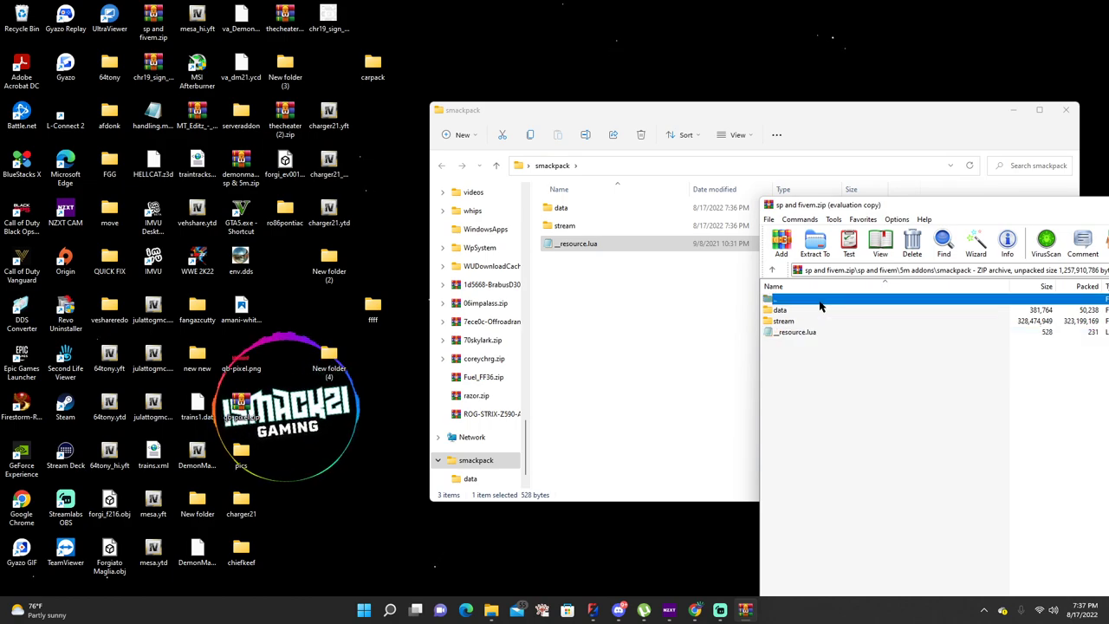
double_click(819, 300)
double_click(789, 300)
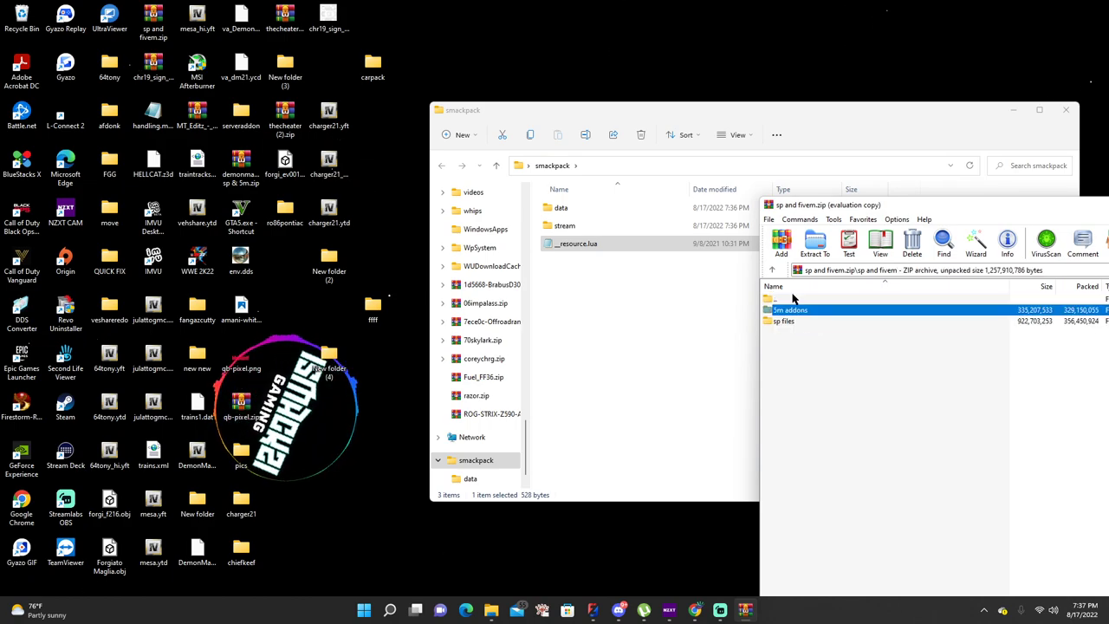
double_click(787, 321)
double_click(789, 312)
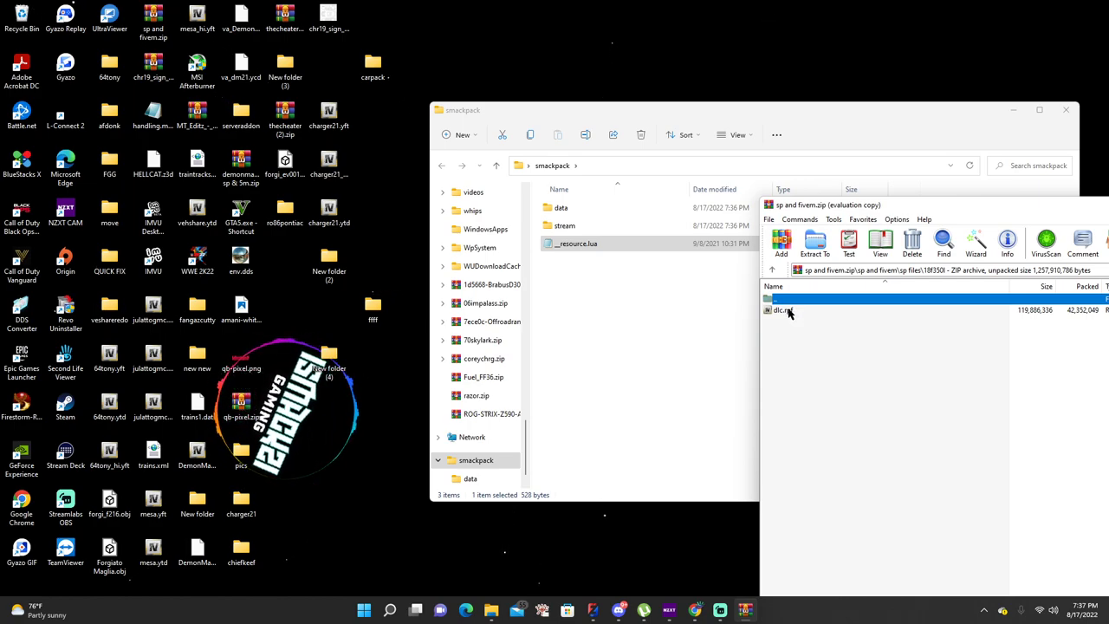
click(788, 311)
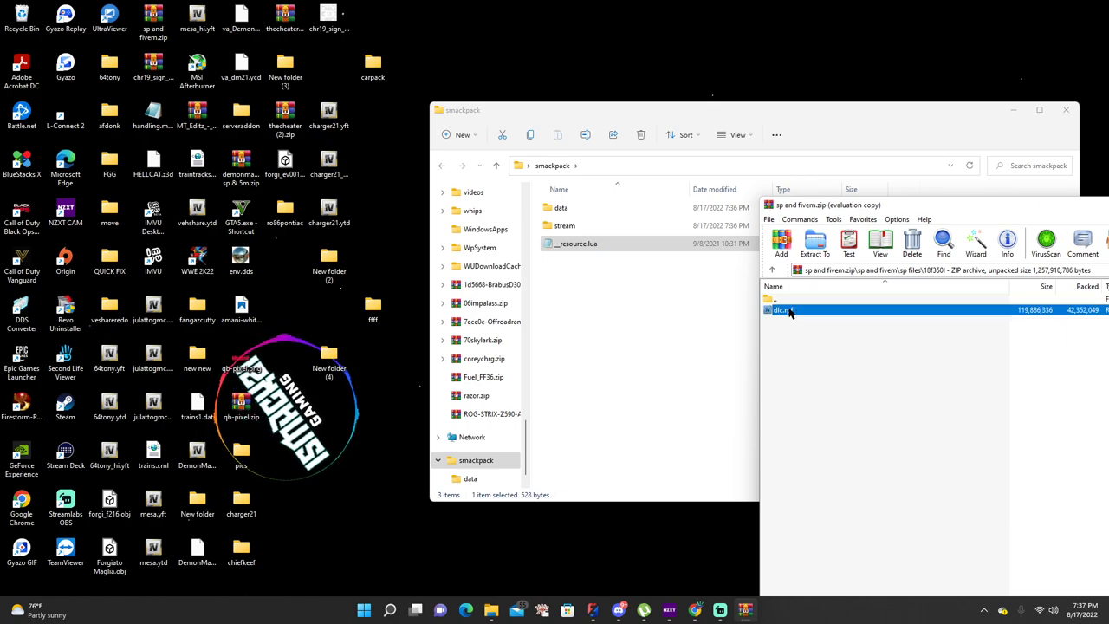
double_click(789, 311)
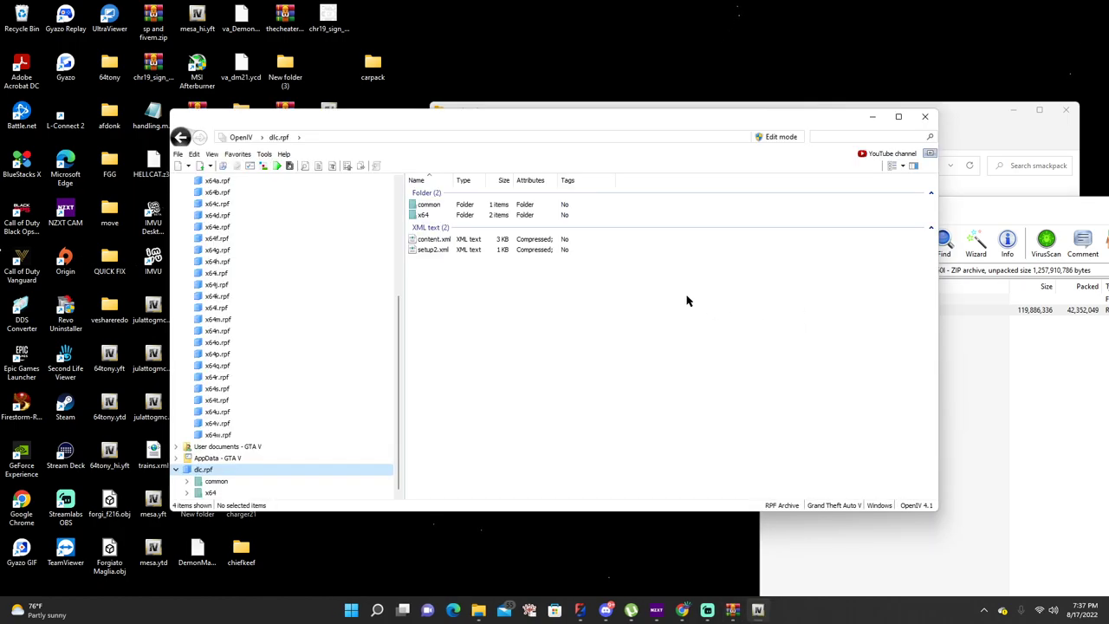
Browse dlc.rpf through x64 > levels > 18f350l > vehiclemods and open mods.rpf
double_click(458, 215)
double_click(448, 217)
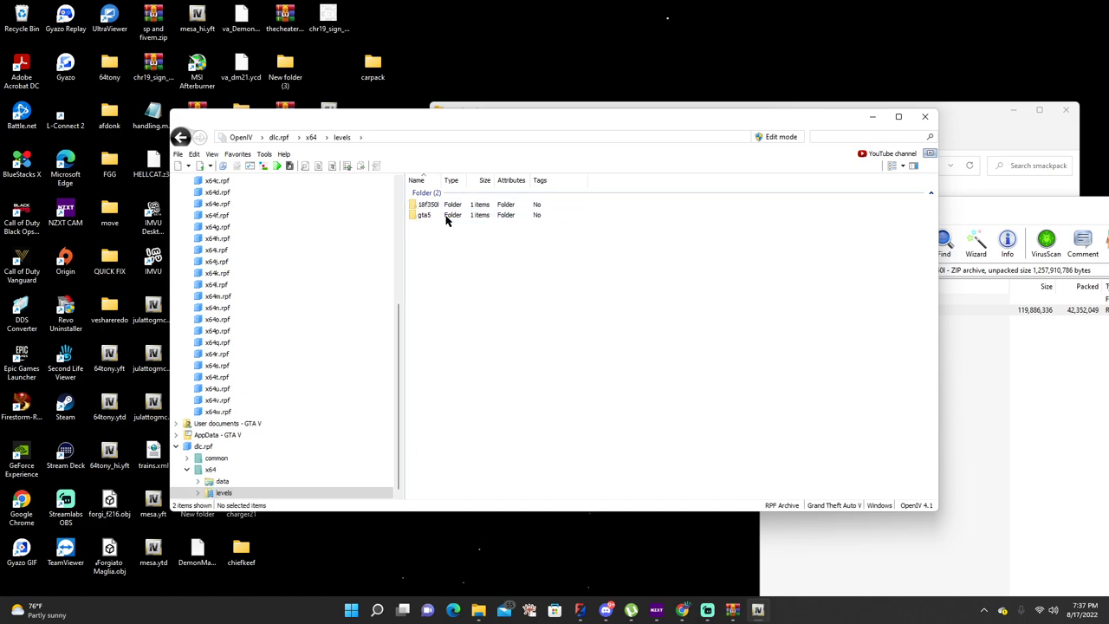
double_click(449, 207)
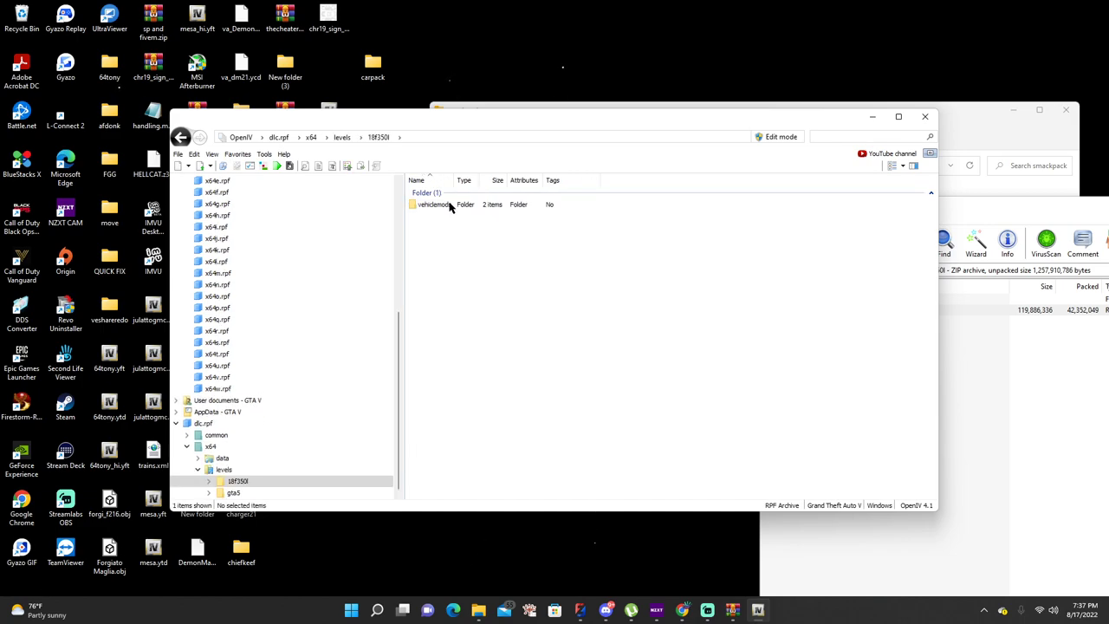
double_click(449, 207)
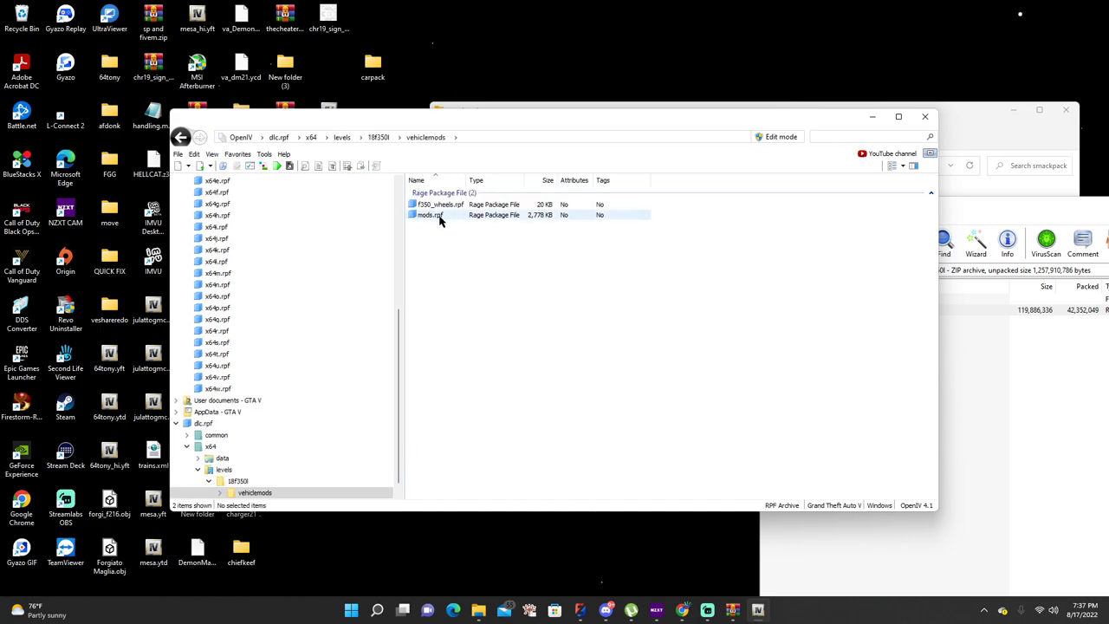
double_click(439, 215)
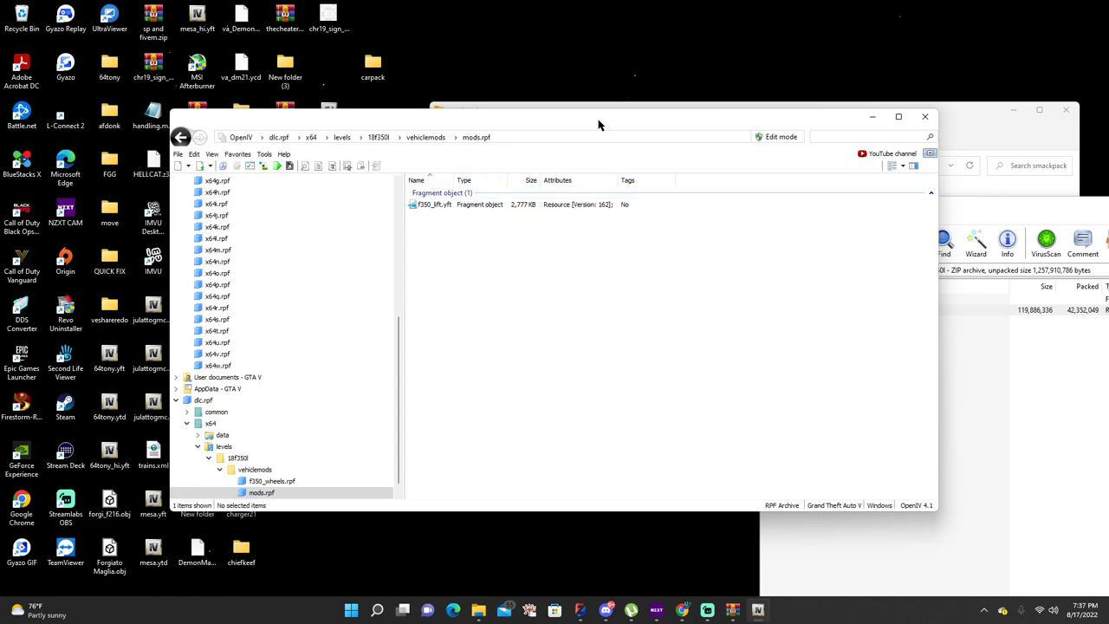
Copy f350_lift.yft into the smackpack stream folder and dismiss the replace prompt
drag(597, 126, 522, 186)
drag(569, 115, 604, 73)
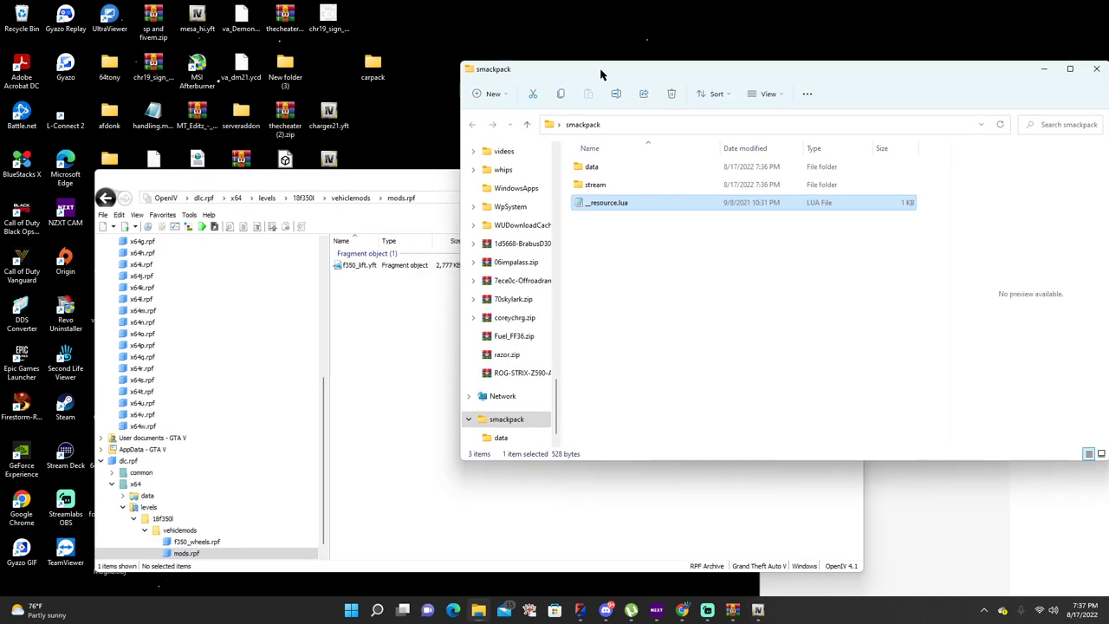
click(411, 266)
click(825, 199)
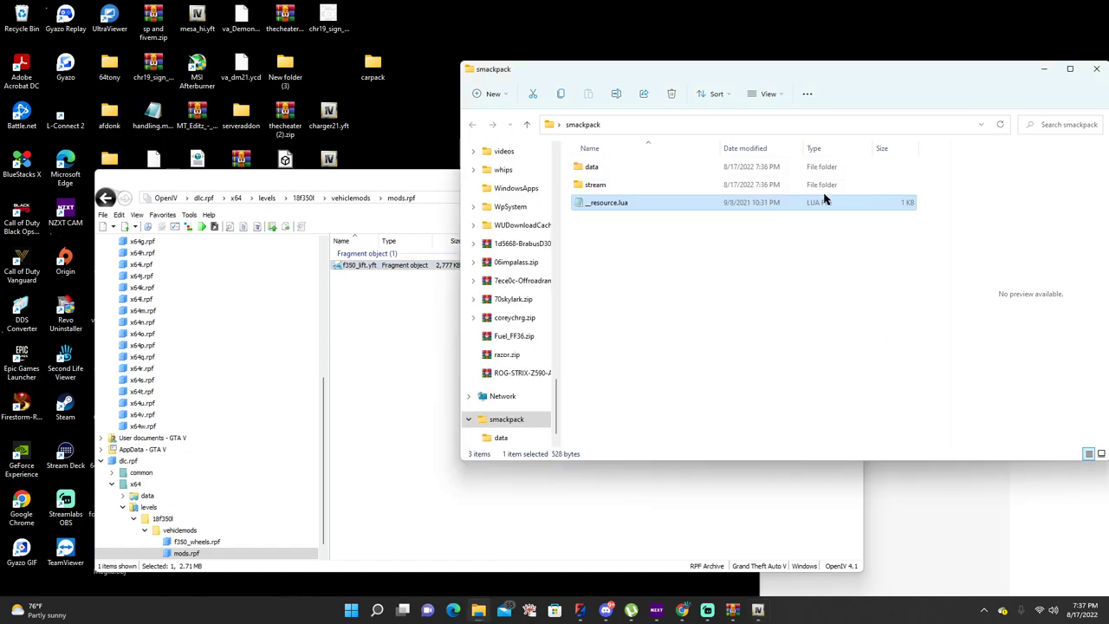
click(377, 265)
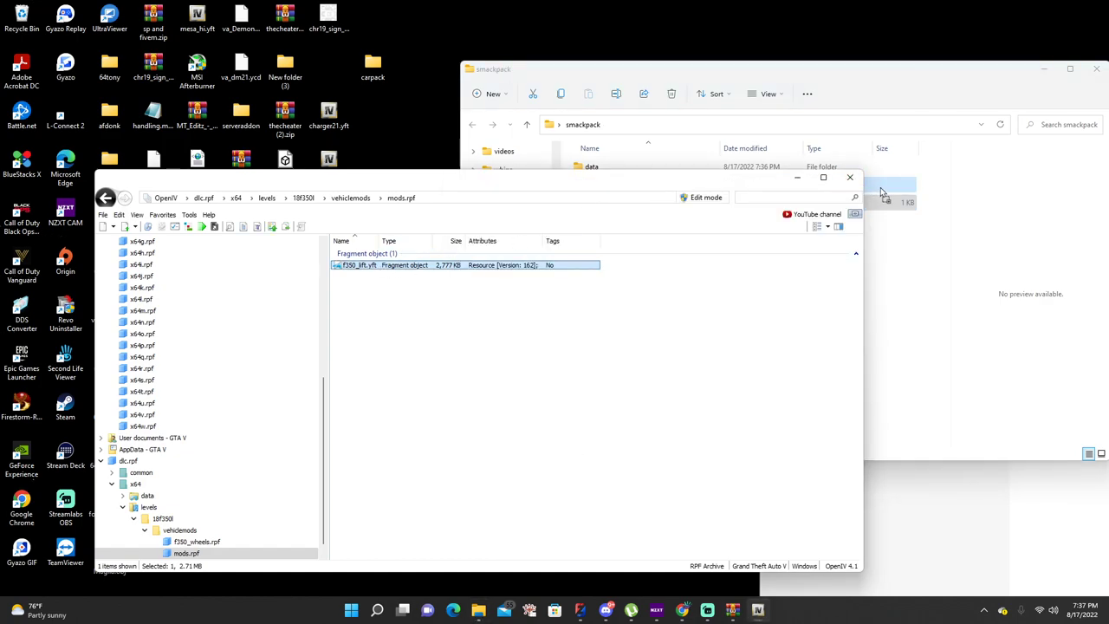
drag(882, 193, 884, 181)
click(547, 190)
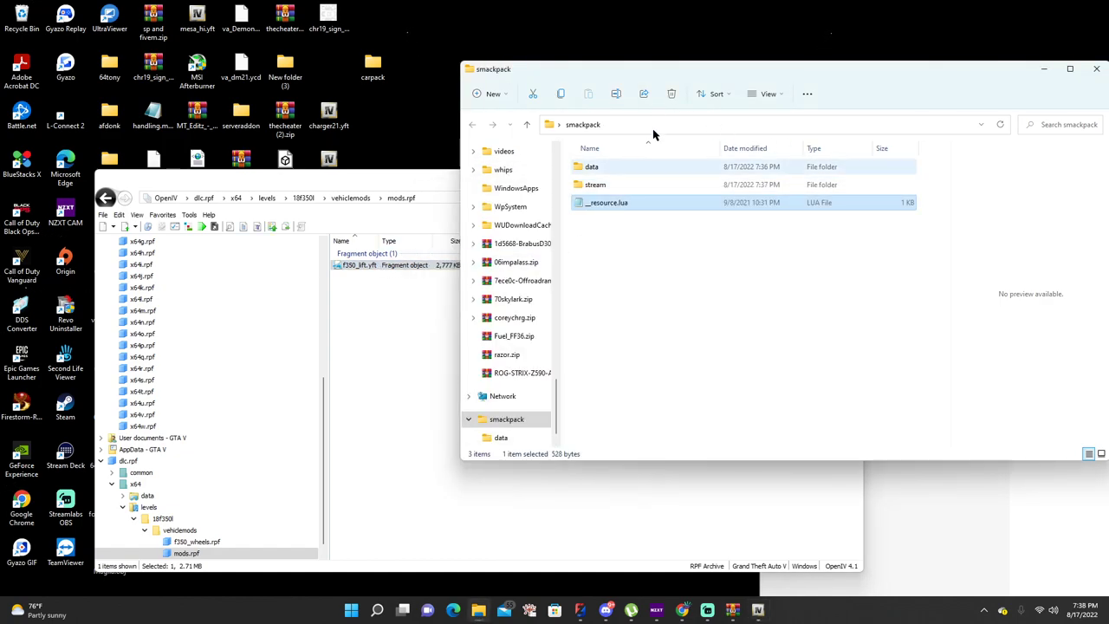
Go back to levels and open gta5 > vehicles > vehicles.rpf
drag(659, 69, 797, 64)
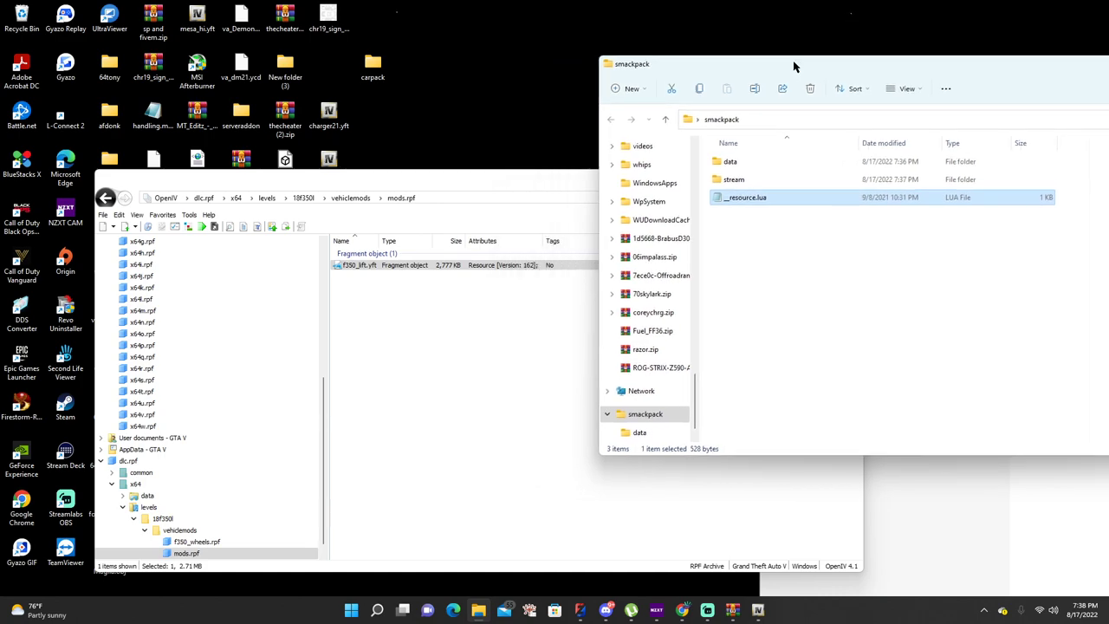
click(312, 199)
click(267, 198)
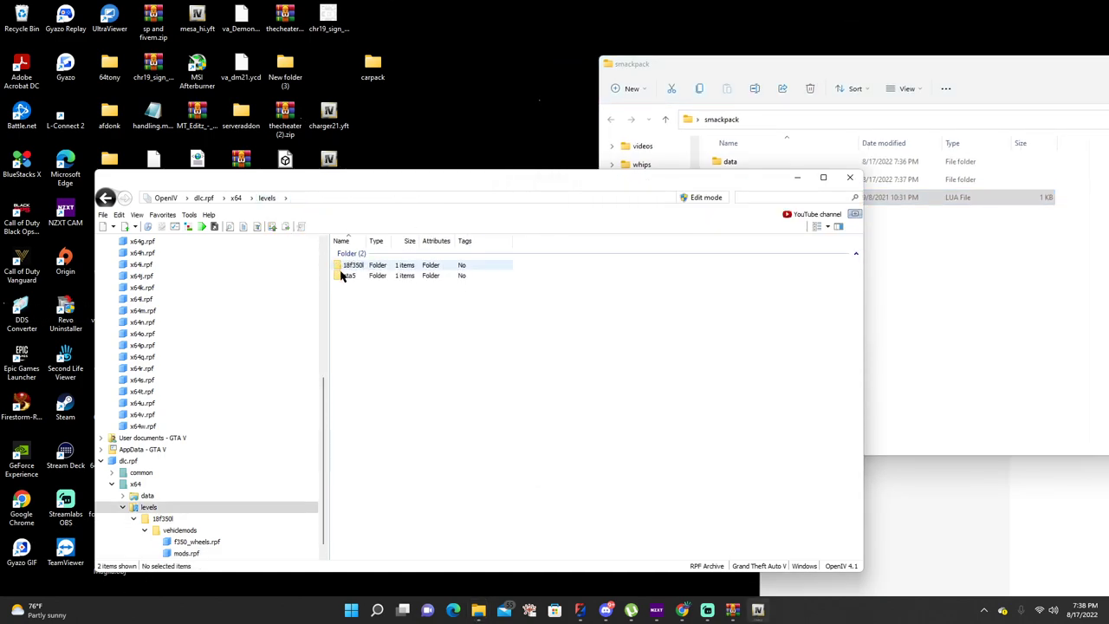
double_click(342, 274)
double_click(364, 266)
click(364, 265)
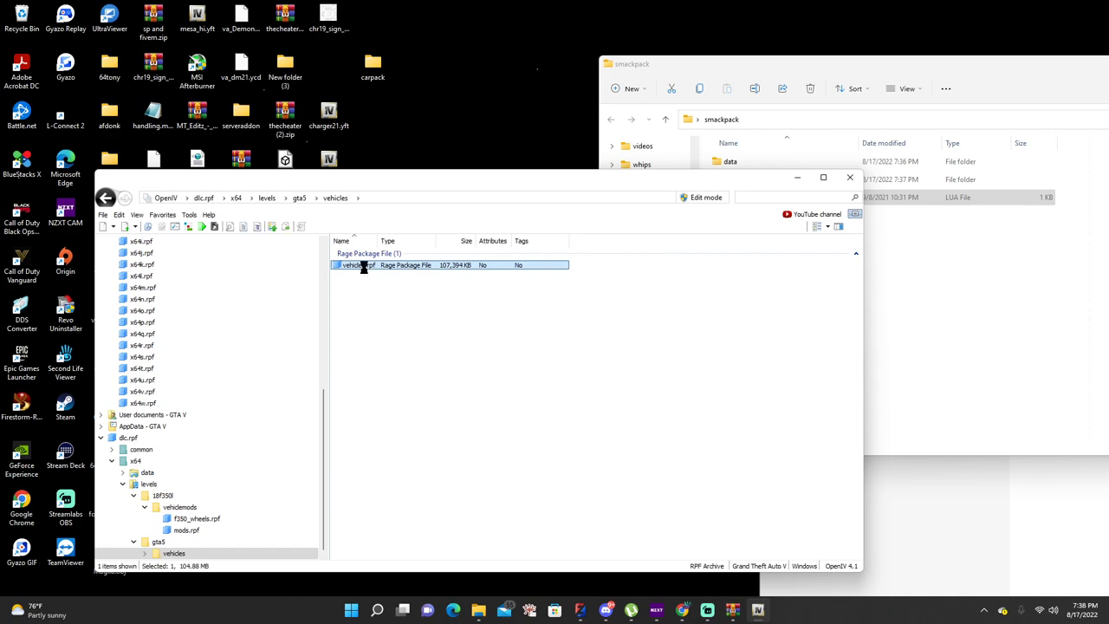
double_click(364, 265)
Copy 18f350l.yft, 18f350l_hi.yft and 18f350l.ytd into stream, then enable edit mode
drag(416, 347, 898, 182)
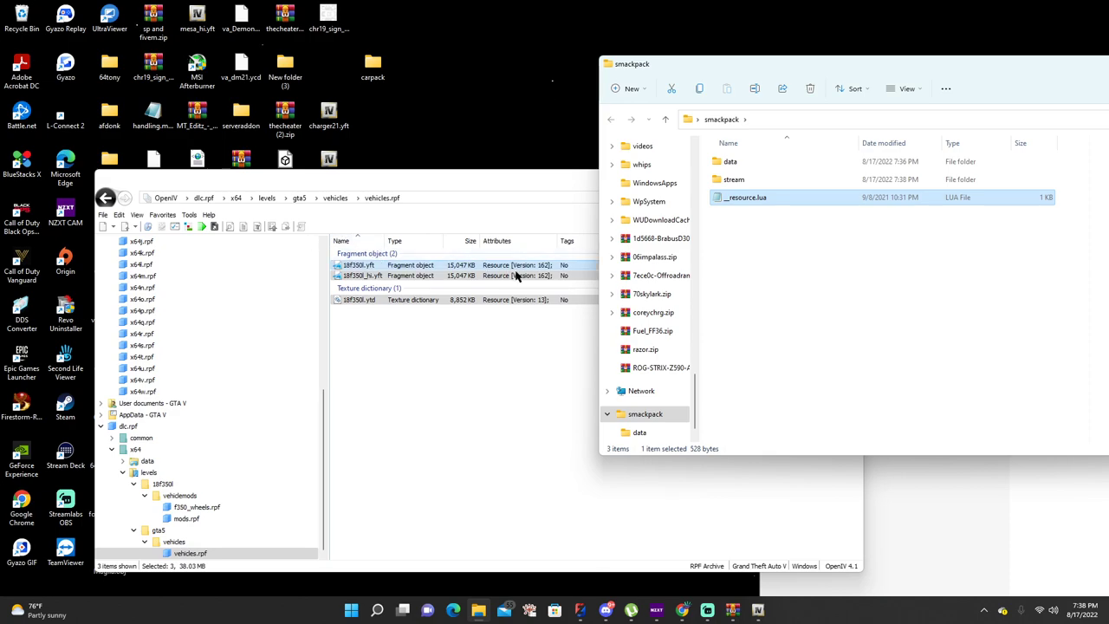
click(361, 266)
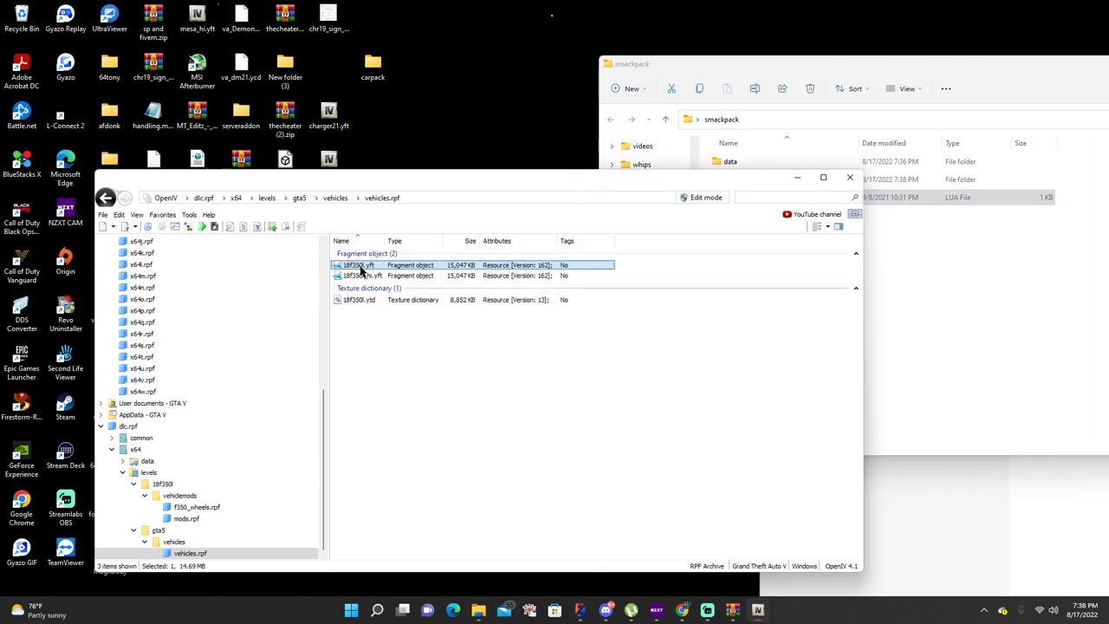
click(708, 197)
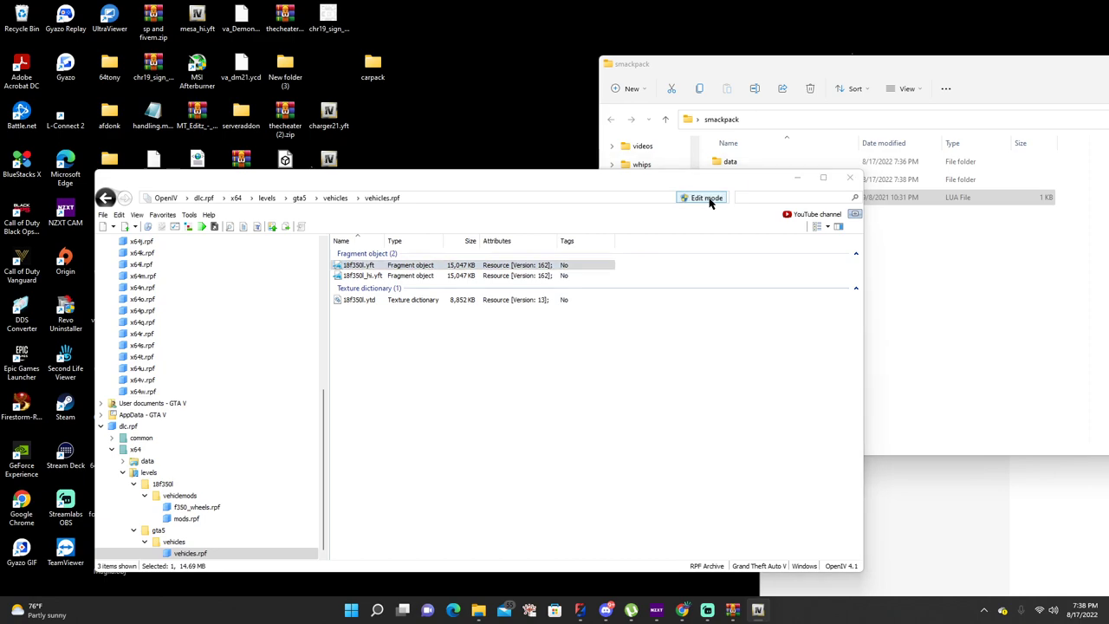
click(594, 342)
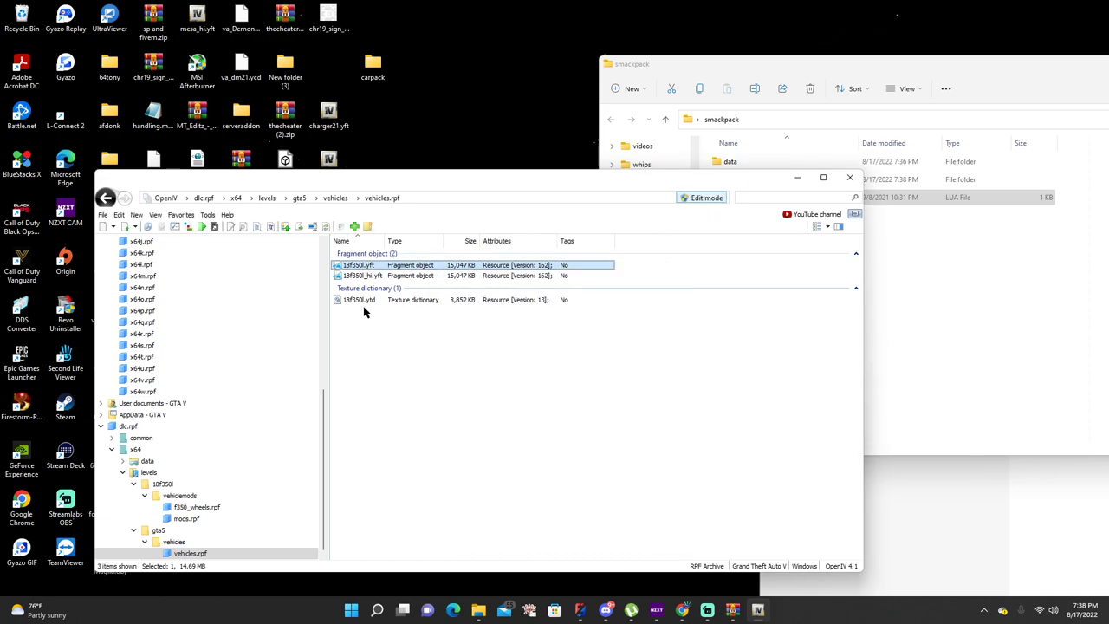
Copy the 18f350l name from the texture file and paste it as a new smackpack folder's name
click(358, 301)
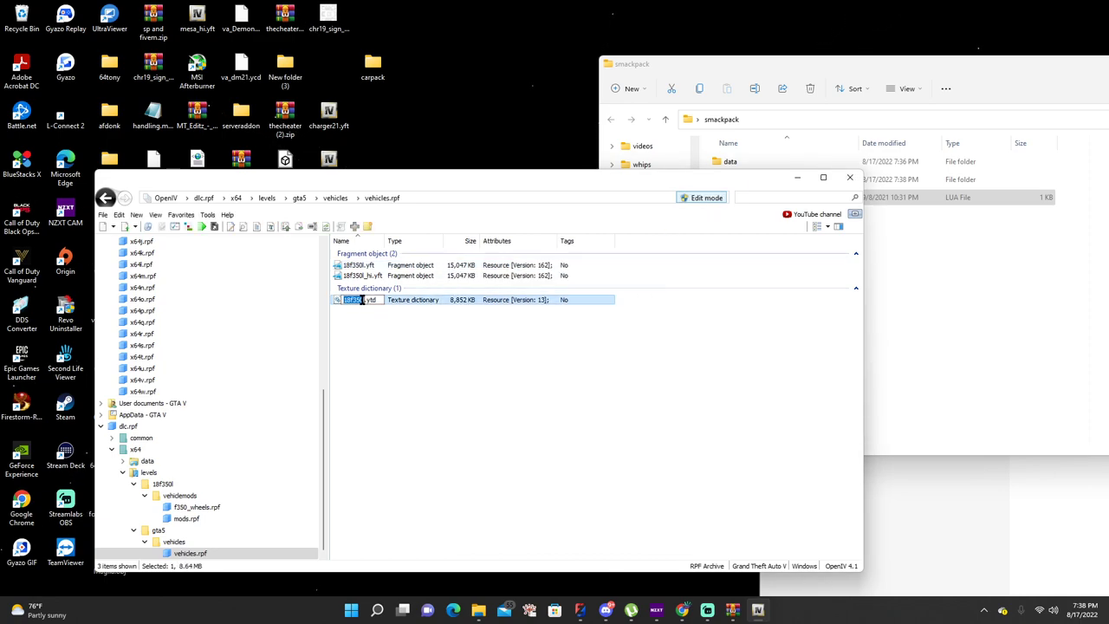
right_click(362, 302)
click(445, 338)
key(ctrl+c)
click(935, 317)
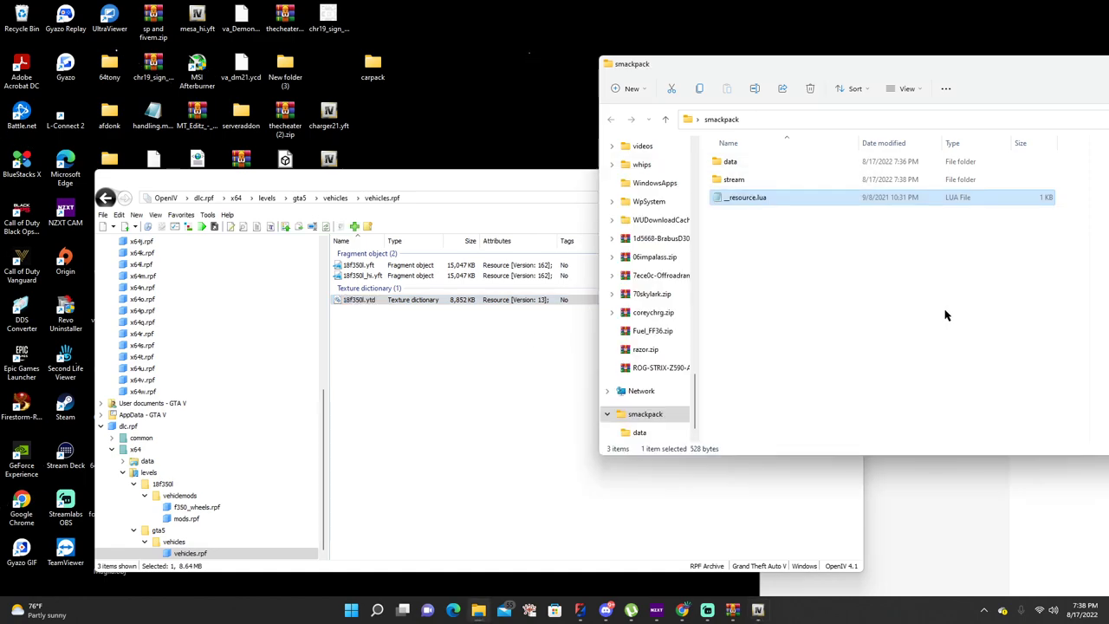
right_click(855, 296)
mouse_move(903, 382)
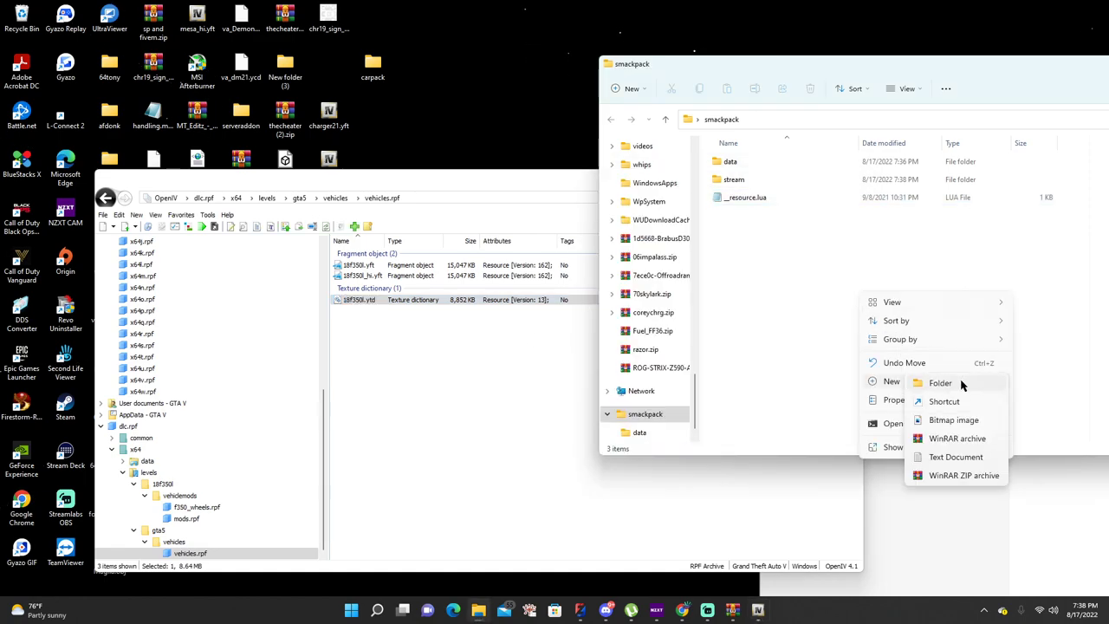
click(936, 383)
right_click(762, 188)
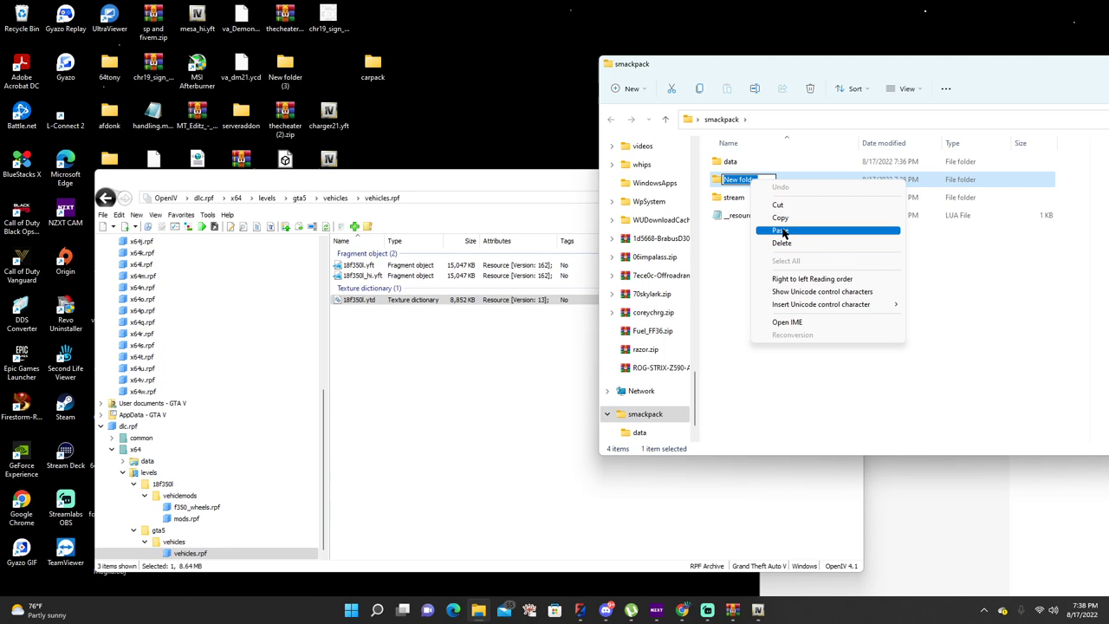
click(780, 230)
click(774, 187)
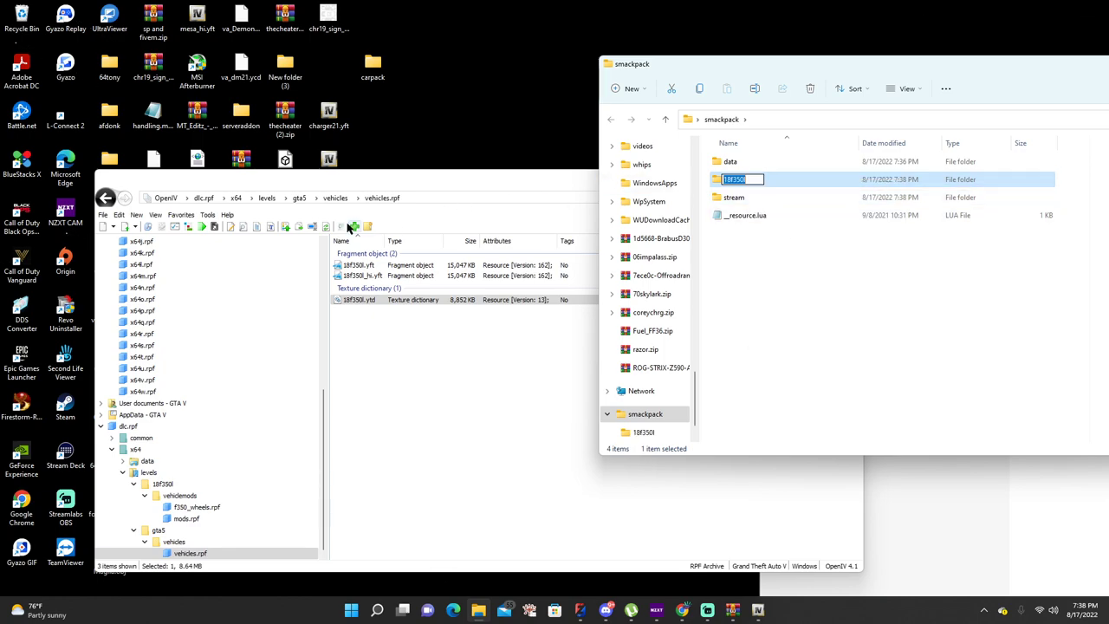
Copy the four .meta files from dlc.rpf common > data into the 18f350l folder
click(203, 198)
double_click(345, 265)
double_click(345, 265)
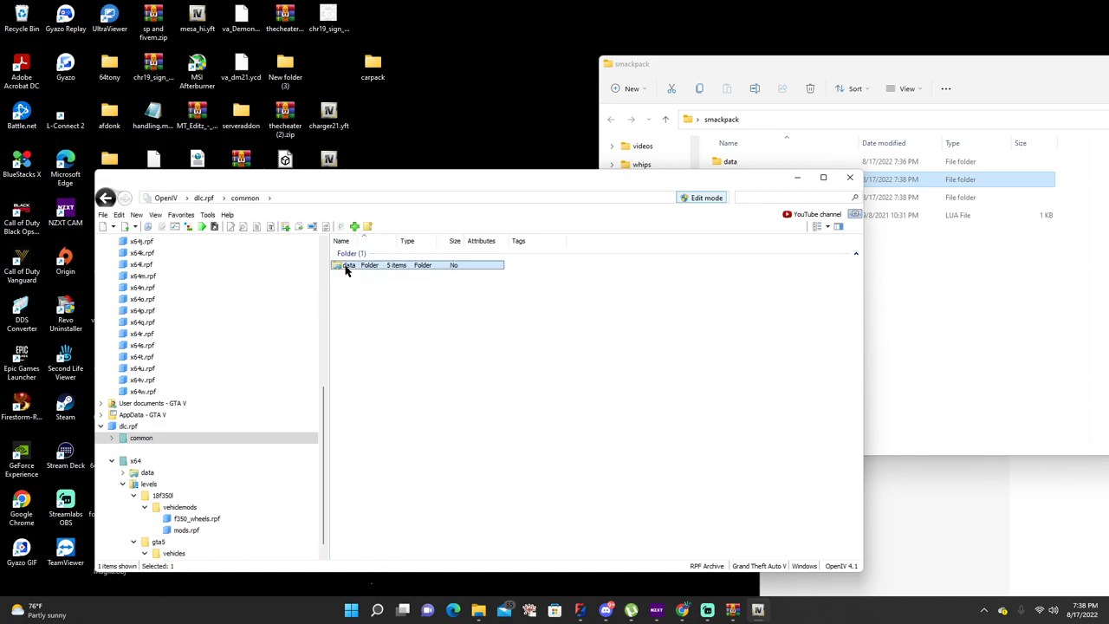
drag(377, 326, 379, 292)
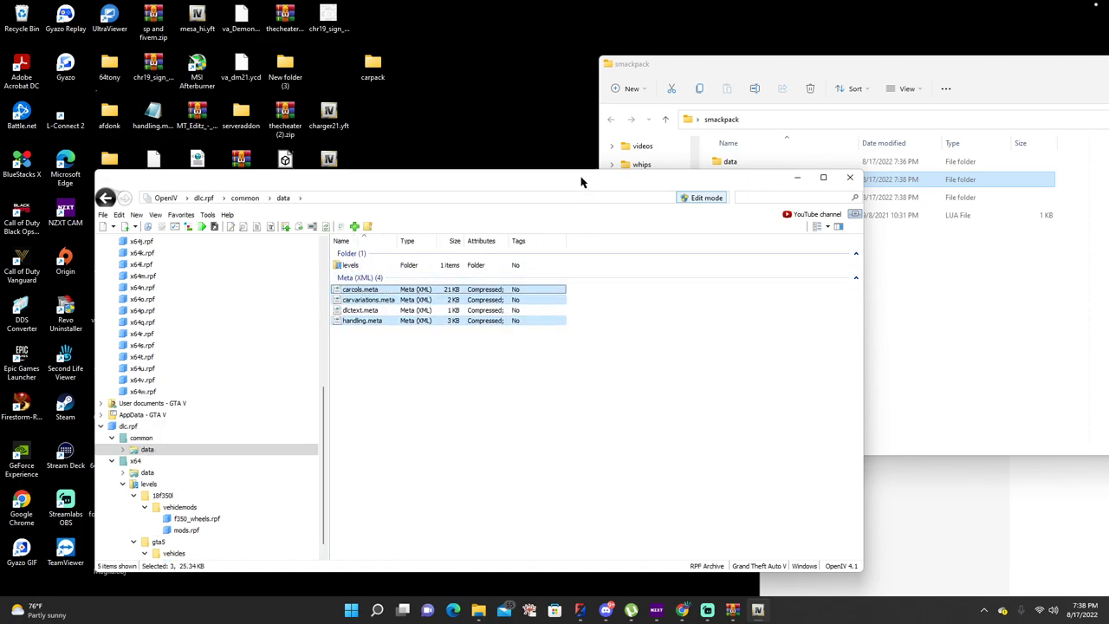
drag(584, 182, 426, 225)
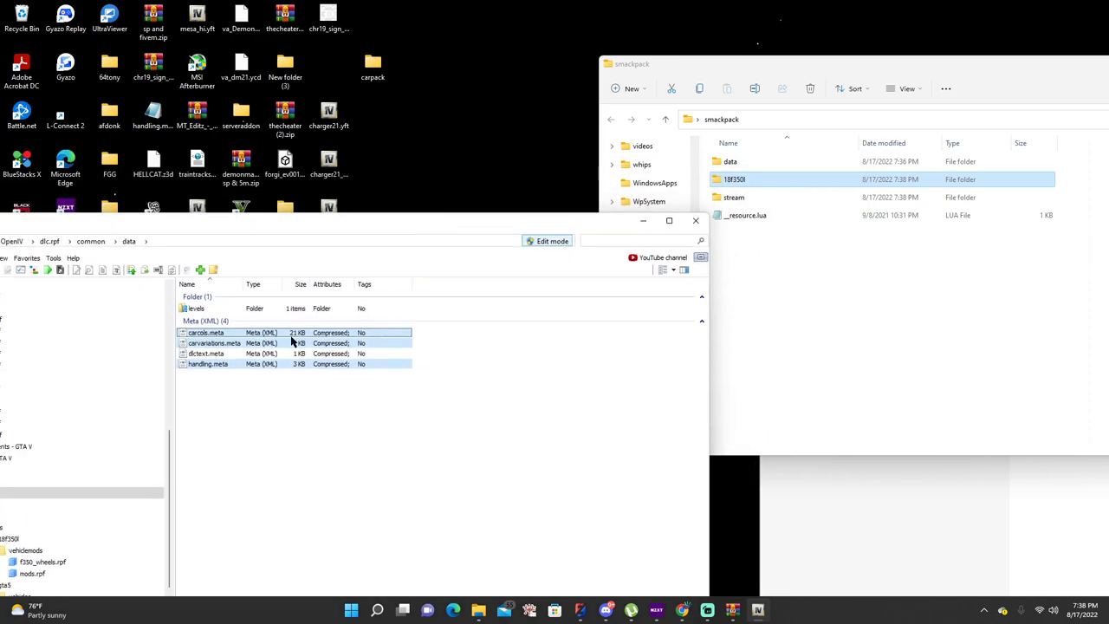
drag(269, 345, 743, 182)
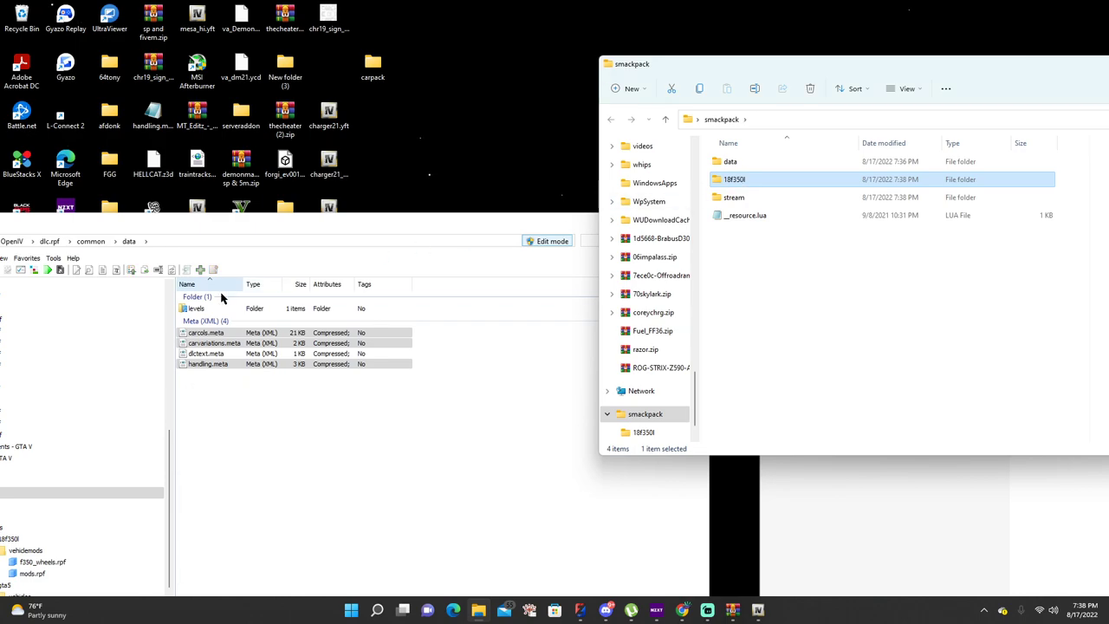
Copy vehicles.meta from levels > gta5 into 18f350l, then move 18f350l inside data
double_click(203, 309)
double_click(206, 310)
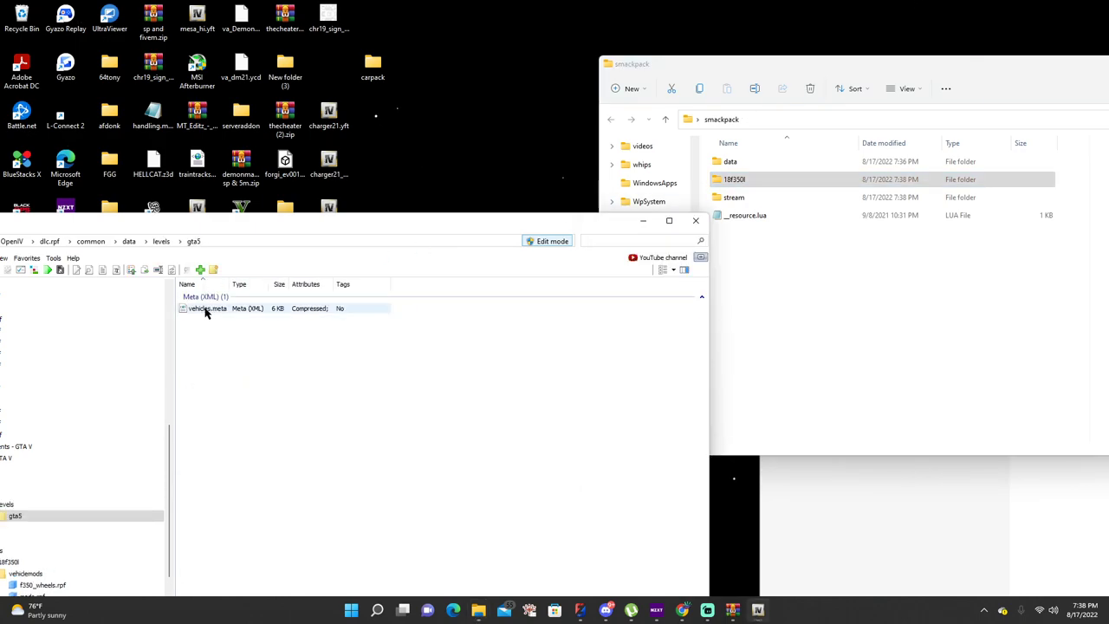
drag(205, 312, 751, 182)
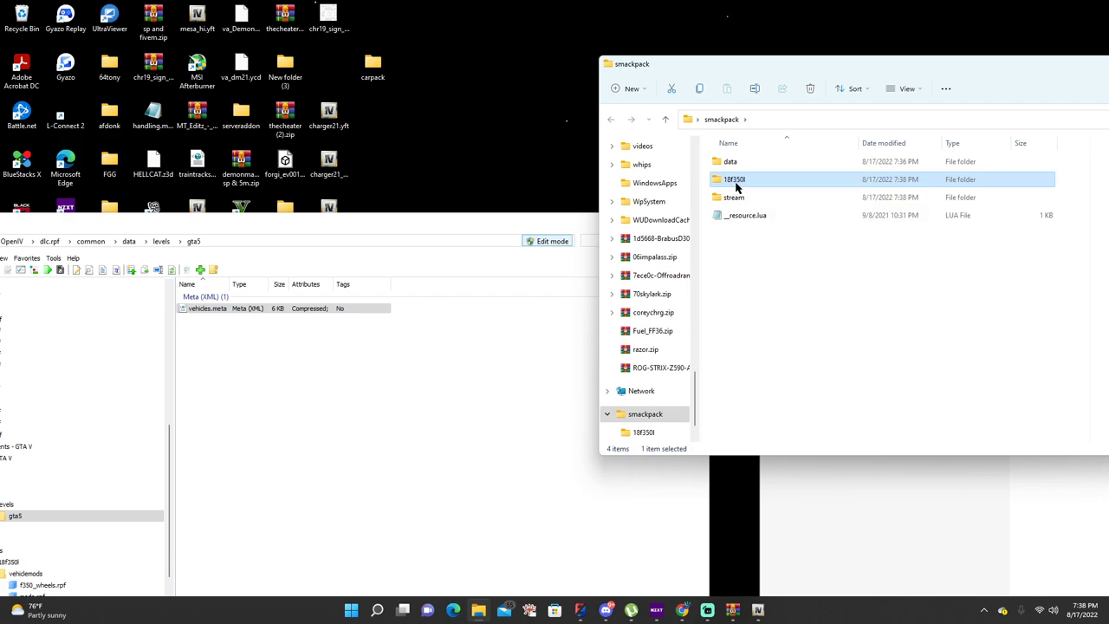
drag(737, 186, 737, 163)
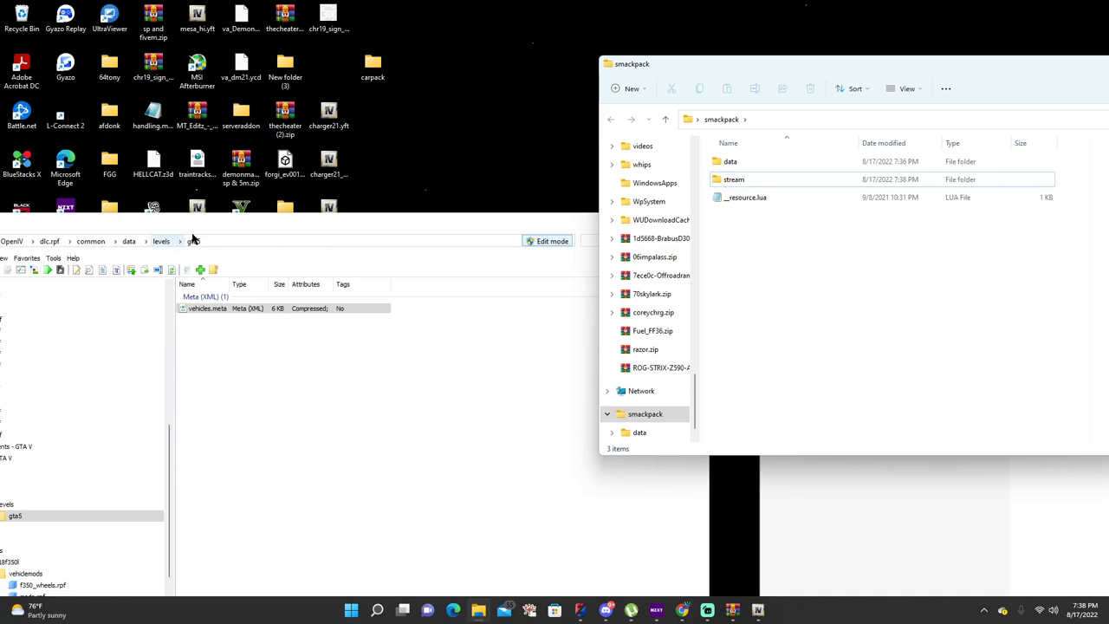
click(474, 231)
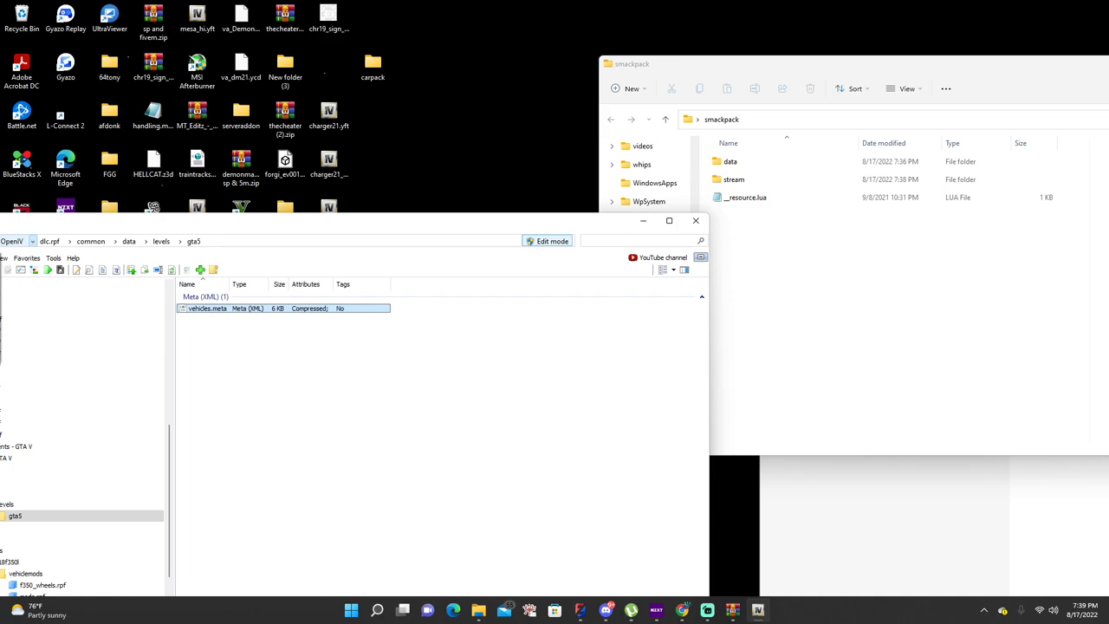
In OpenIV, browse the GTA V folder to update > x64 > dlcpacks > 06gxp
drag(99, 227, 276, 221)
click(196, 240)
click(322, 276)
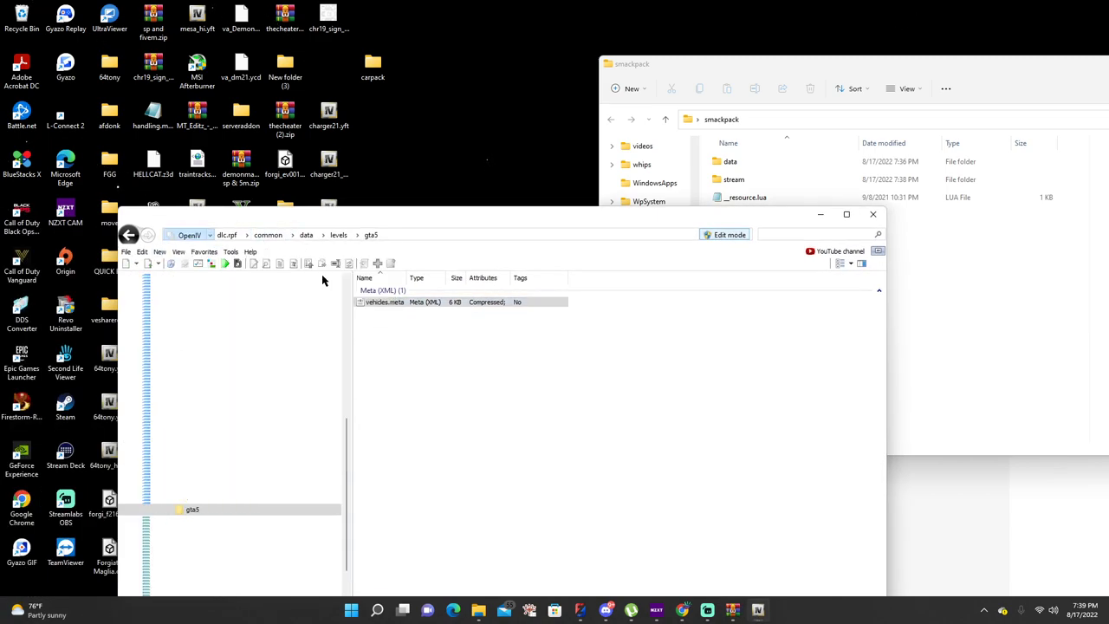
click(170, 324)
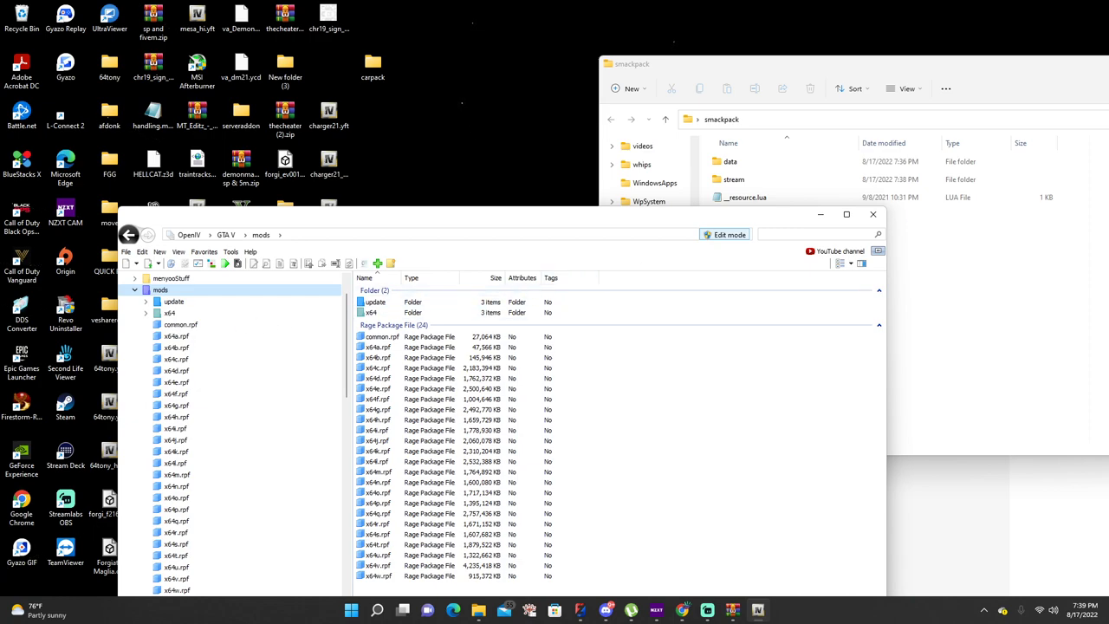
click(682, 610)
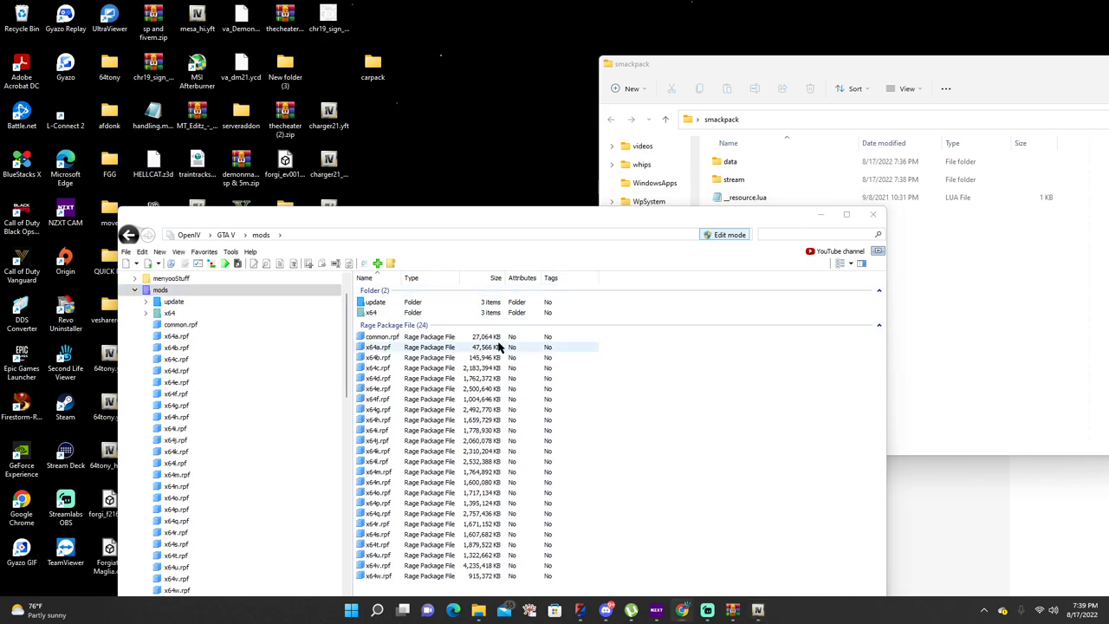
double_click(364, 305)
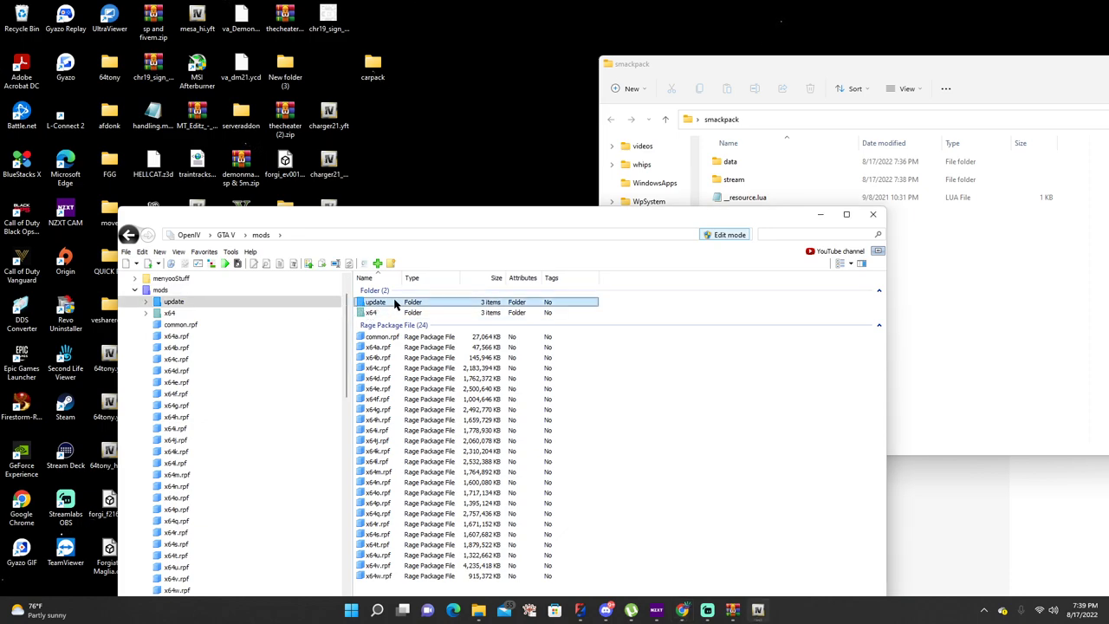
double_click(382, 304)
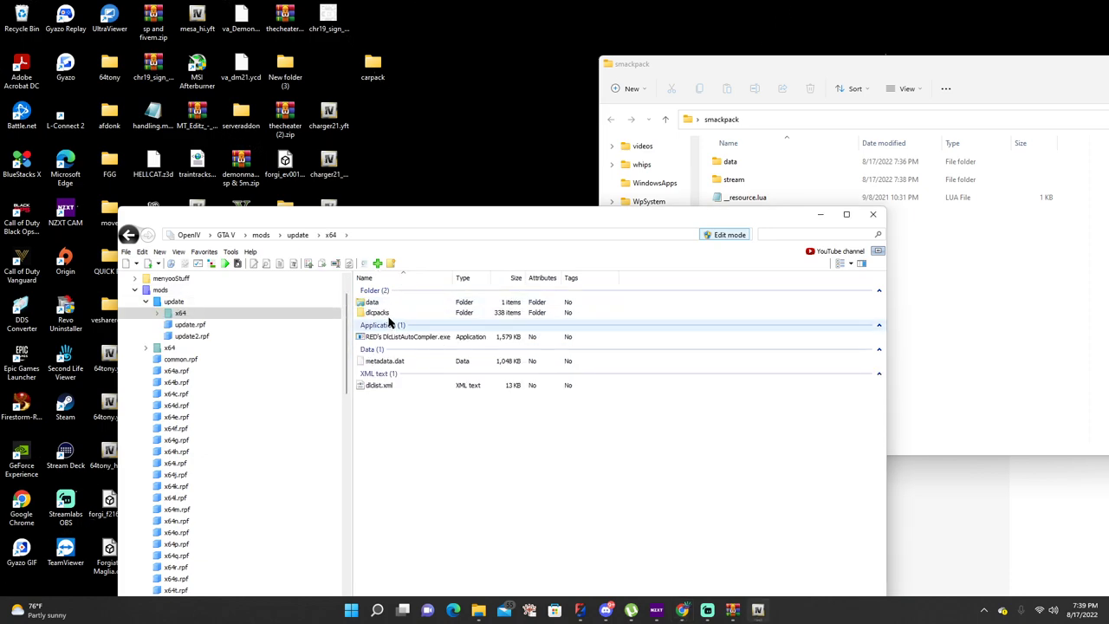
double_click(390, 318)
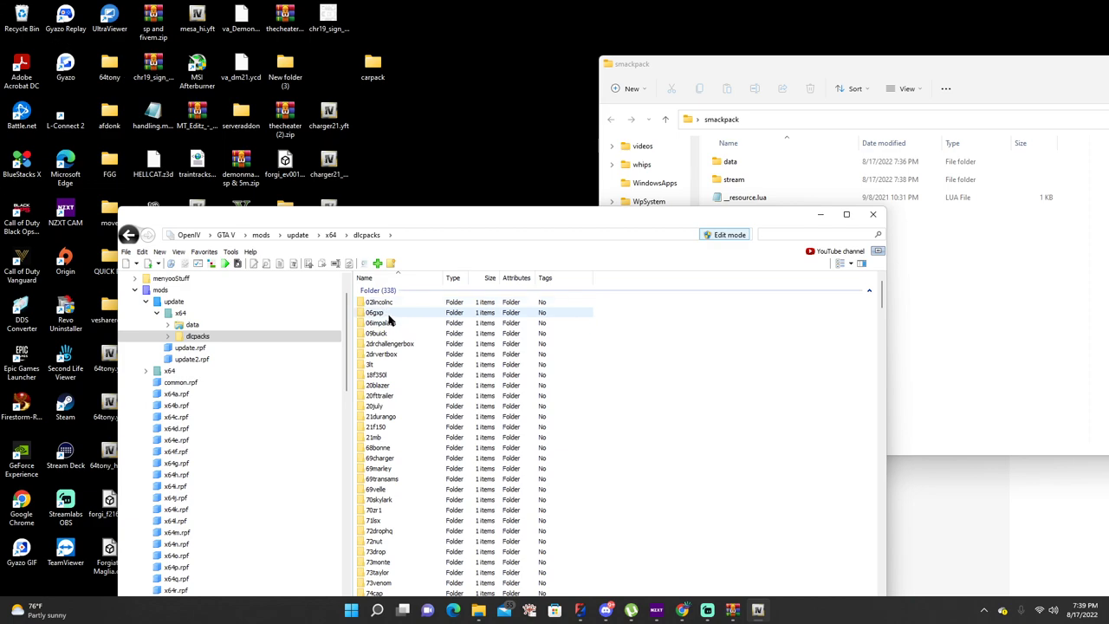
double_click(389, 315)
Open 06gxp's vehicles.rpf and copy 06gxp.yft, 06gxp_hi.yft and 06gxp.ytd into stream
double_click(393, 301)
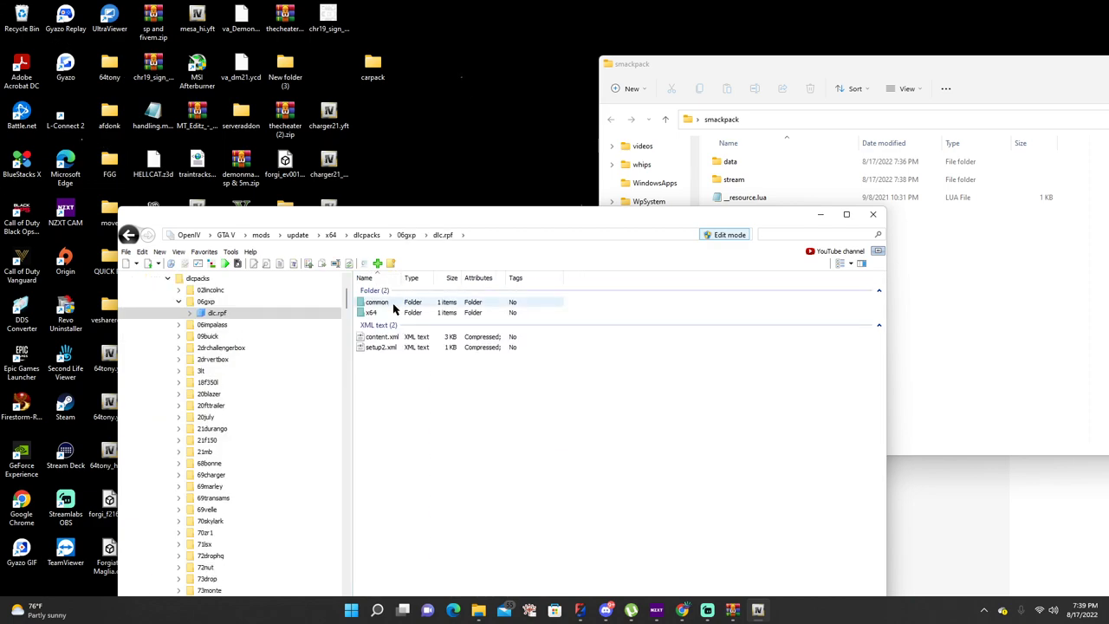
double_click(377, 314)
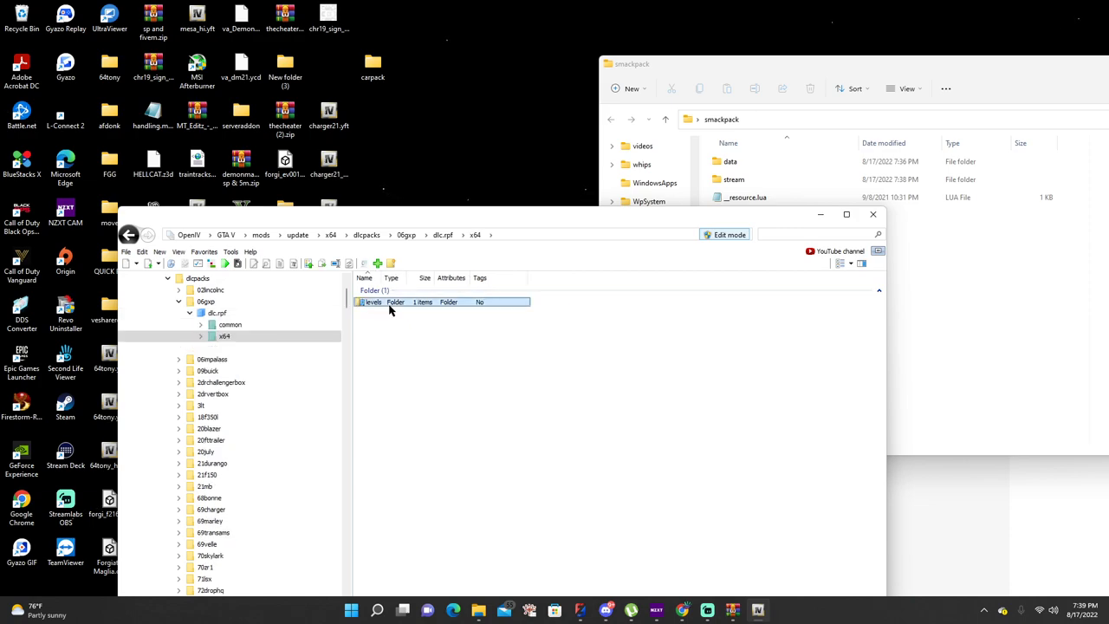
double_click(387, 303)
double_click(387, 303)
double_click(389, 312)
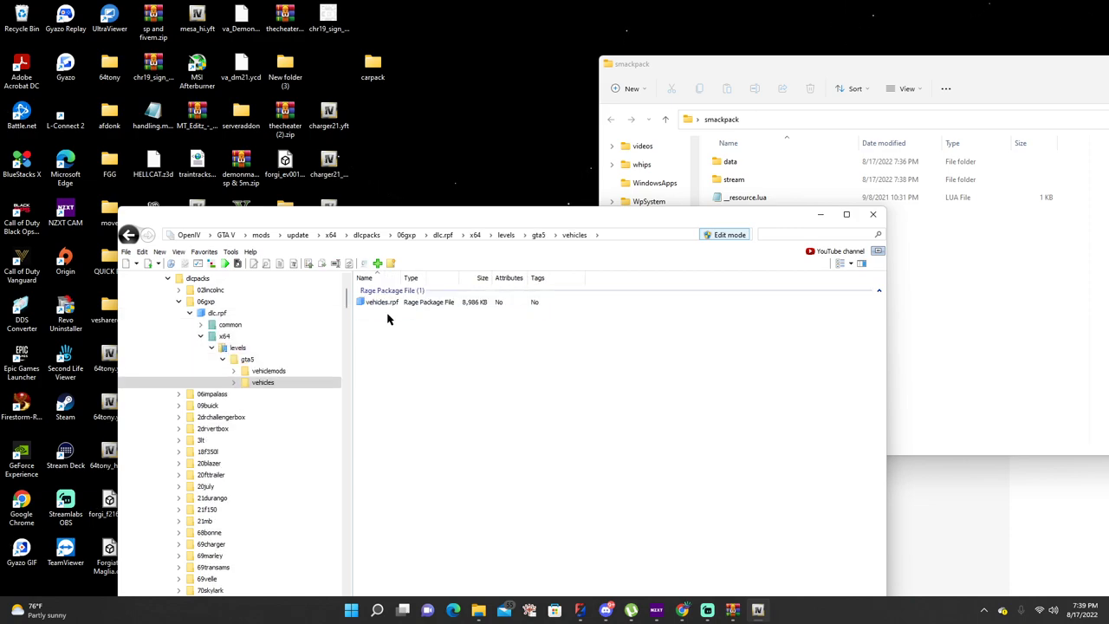
double_click(401, 303)
drag(472, 388, 753, 185)
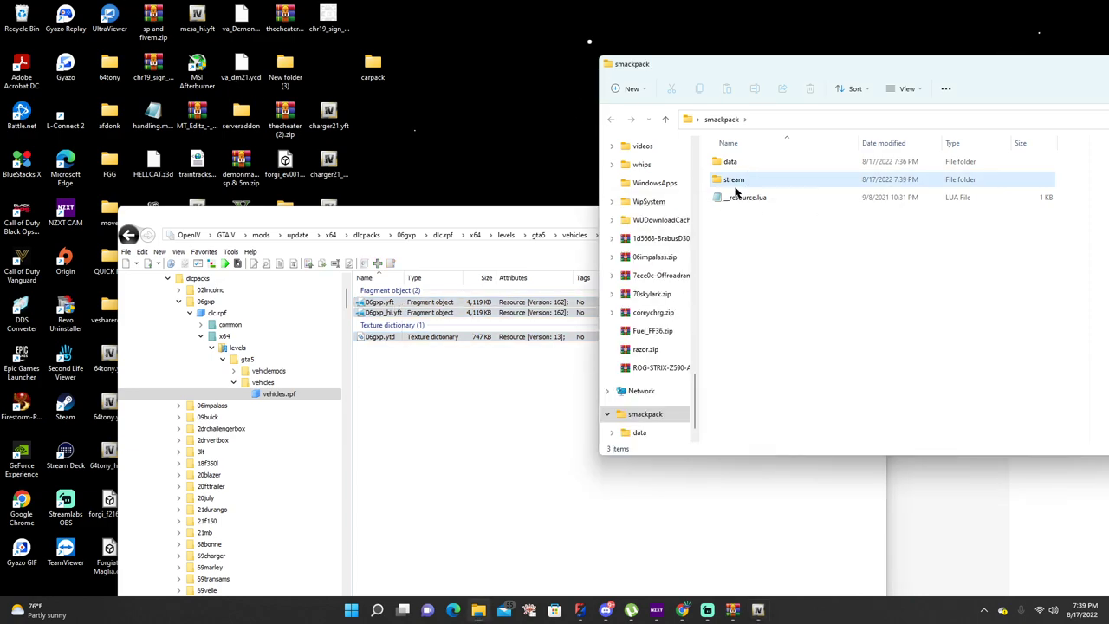
Copy the name 06gxp from the model file, make a 06gxp folder in smackpack, and open it
click(379, 303)
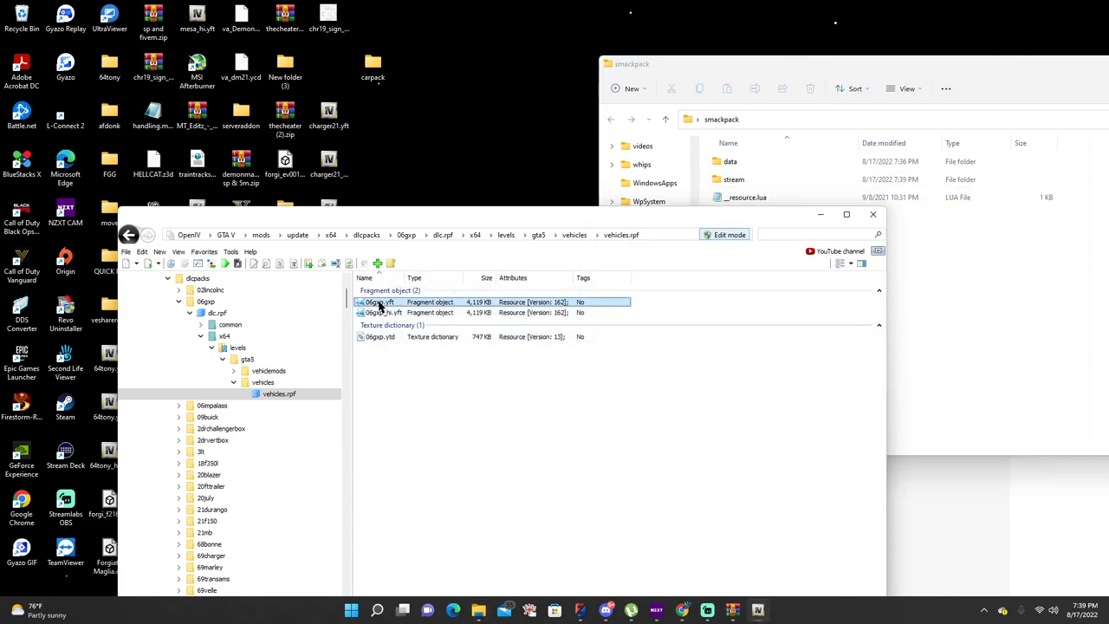
right_click(382, 307)
click(426, 339)
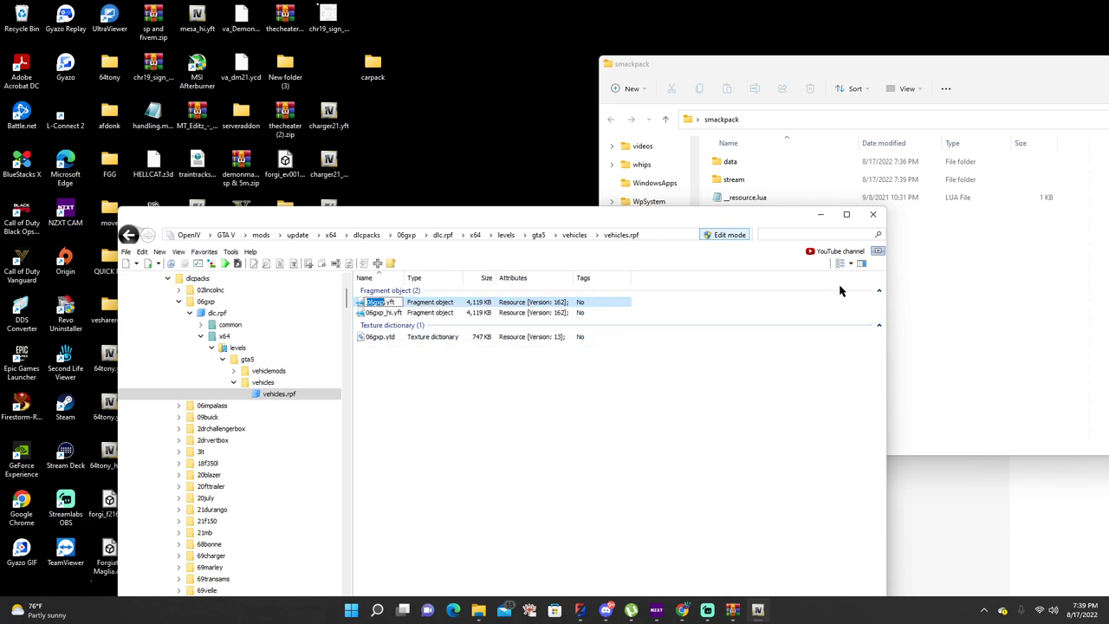
click(933, 290)
right_click(933, 290)
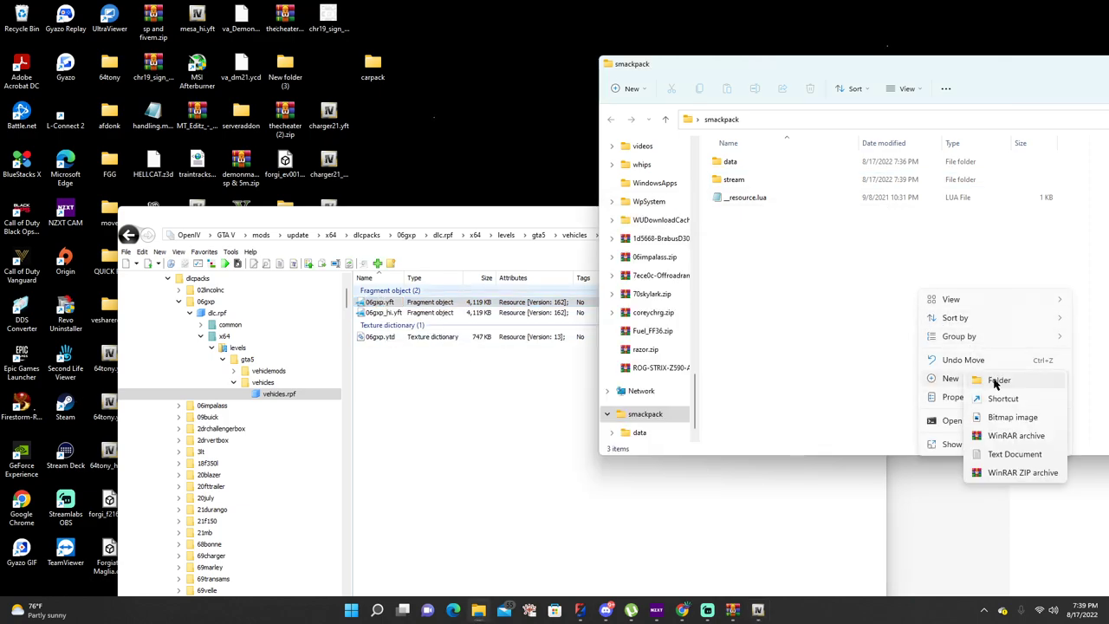
click(1000, 382)
right_click(747, 178)
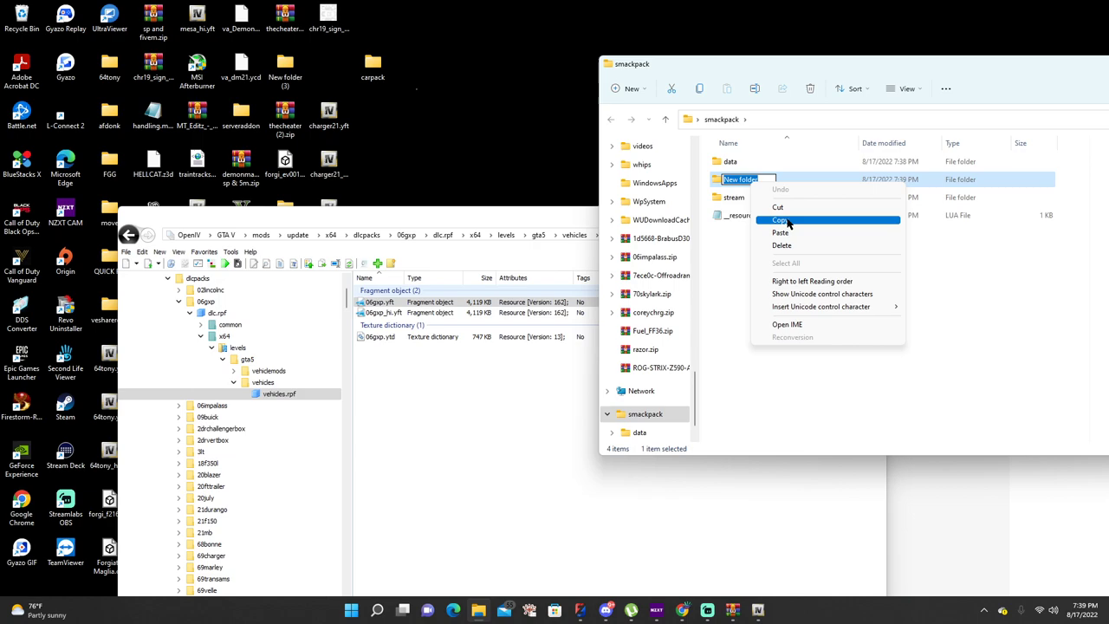
click(786, 228)
key(Return)
double_click(768, 179)
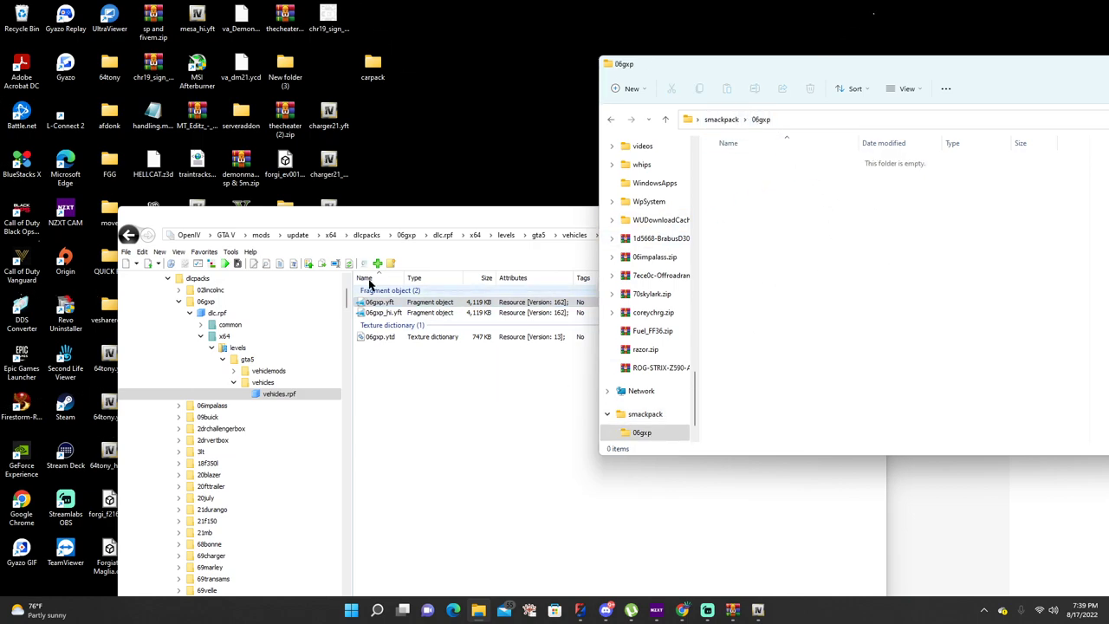
Copy handling.meta from dlc.rpf's common/data folder into the 06gxp folder
click(442, 235)
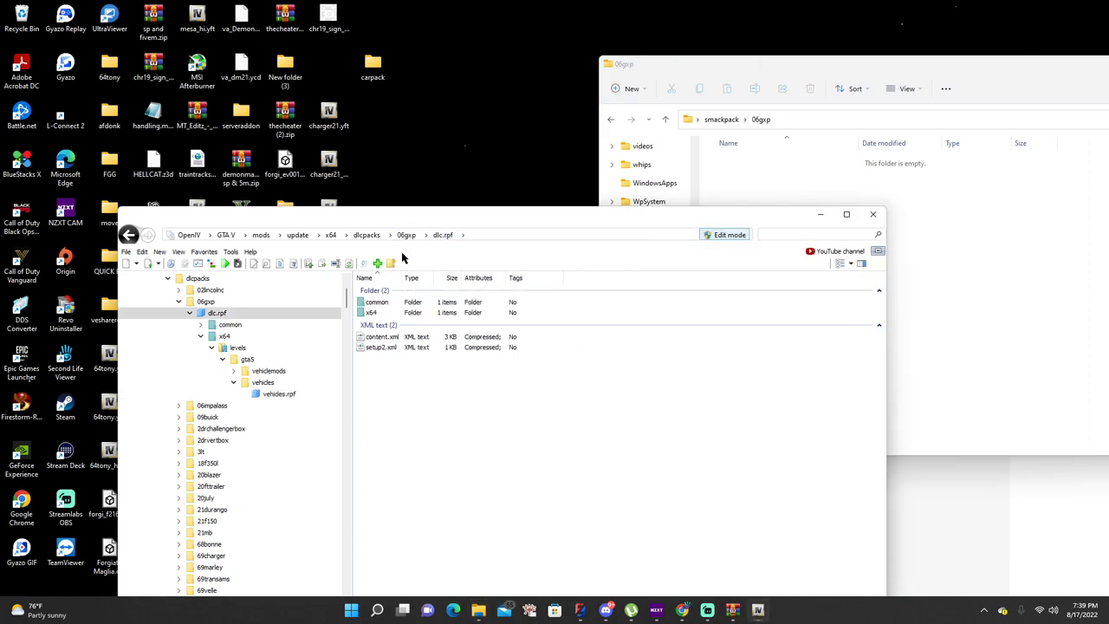
double_click(384, 303)
double_click(387, 303)
click(393, 347)
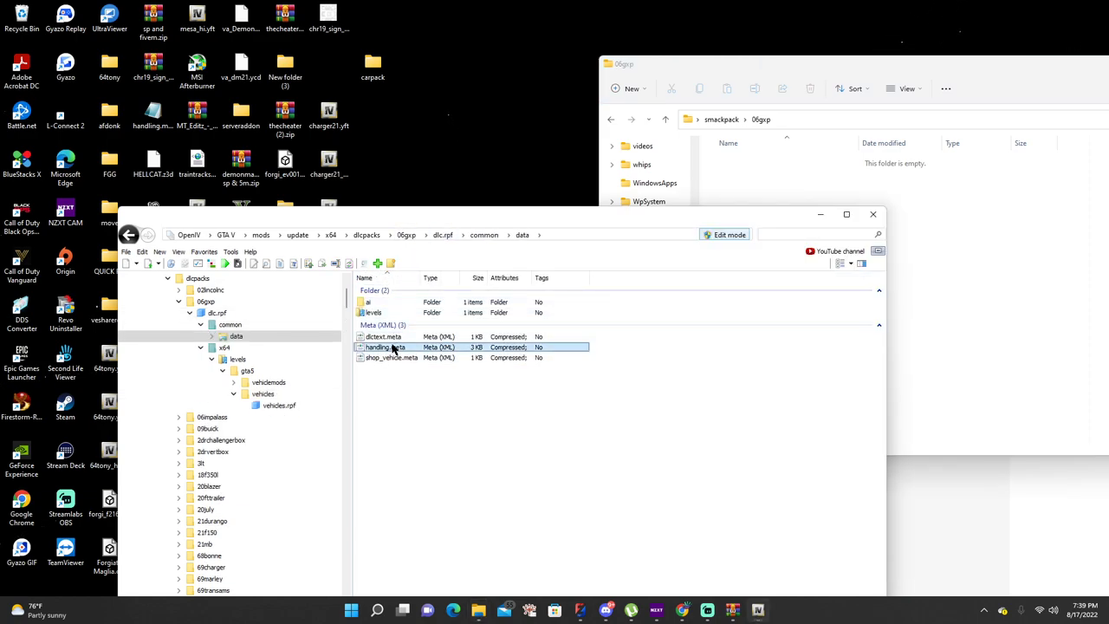
drag(388, 351, 1007, 232)
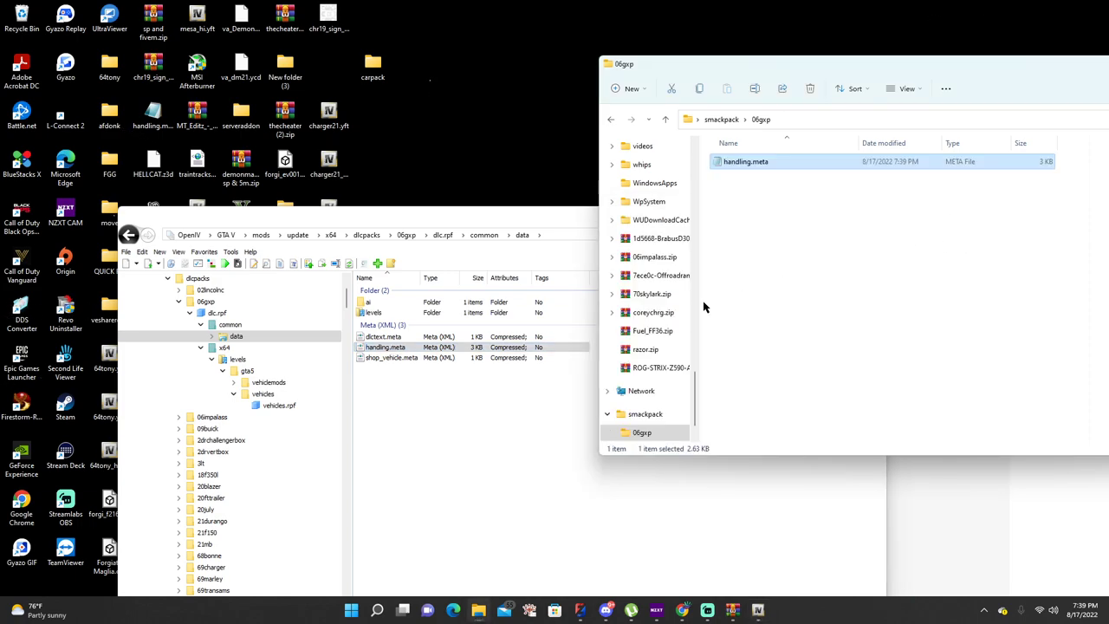
Copy vehicles.meta from levels/gta5 into the 06gxp folder
click(373, 312)
double_click(375, 312)
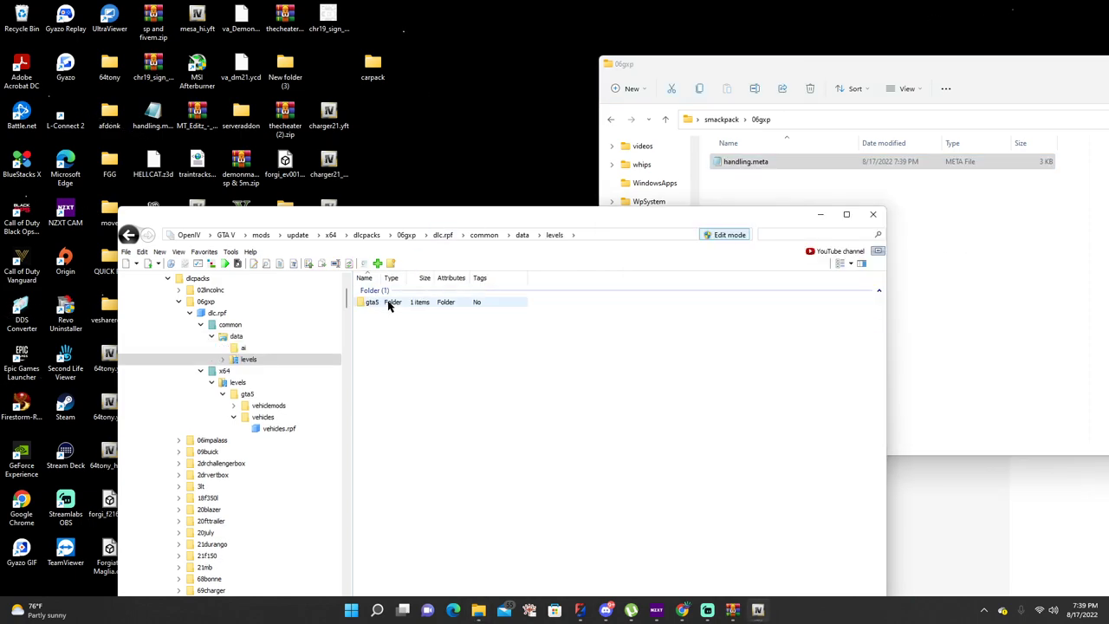
double_click(388, 302)
drag(388, 310, 928, 208)
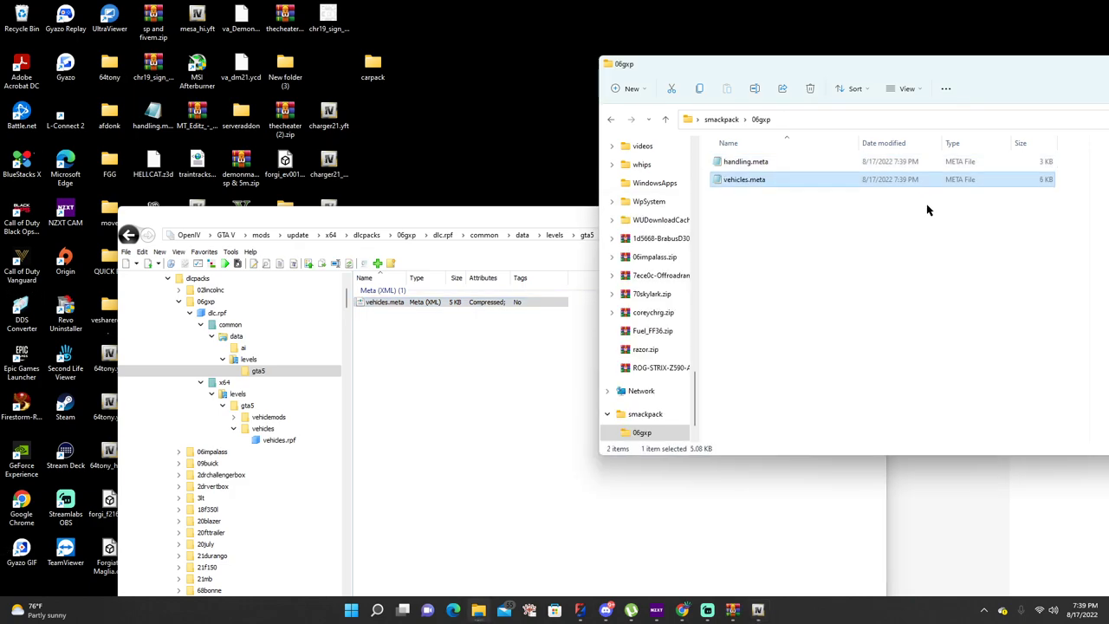
Move the 06gxp folder into smackpack's data folder
click(726, 121)
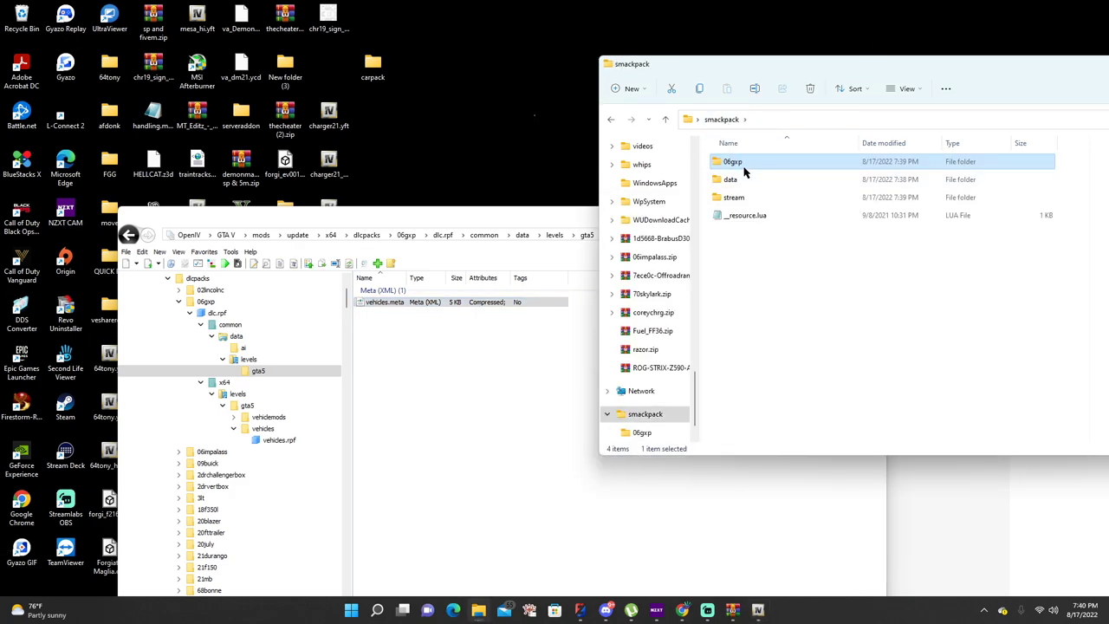
drag(744, 167, 738, 183)
click(740, 182)
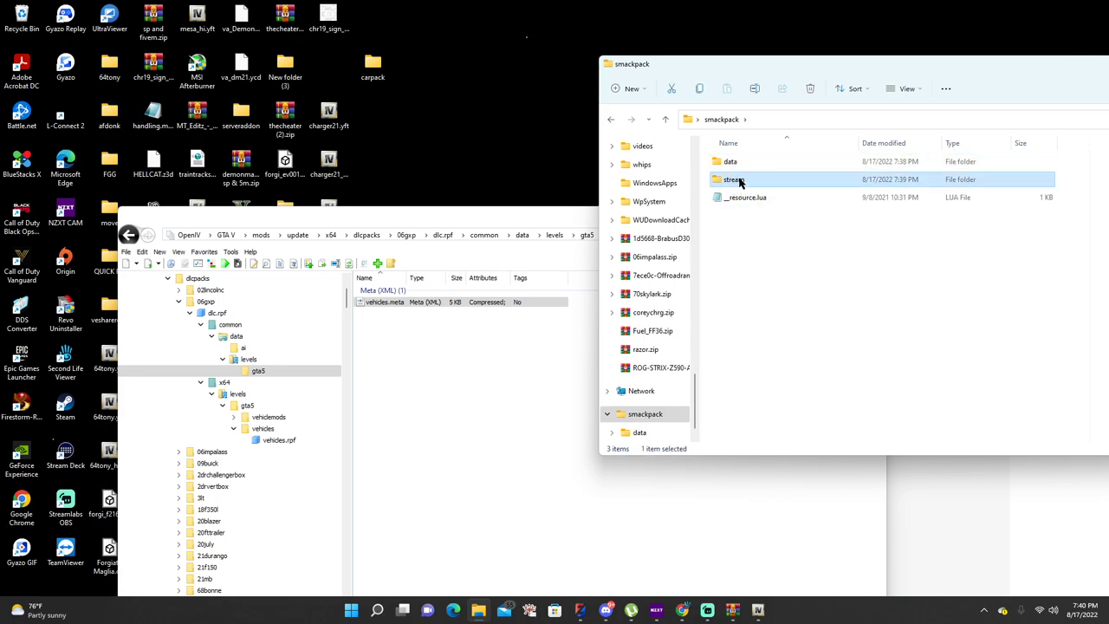
Check the contents of smackpack's stream and data folders in Explorer
double_click(740, 182)
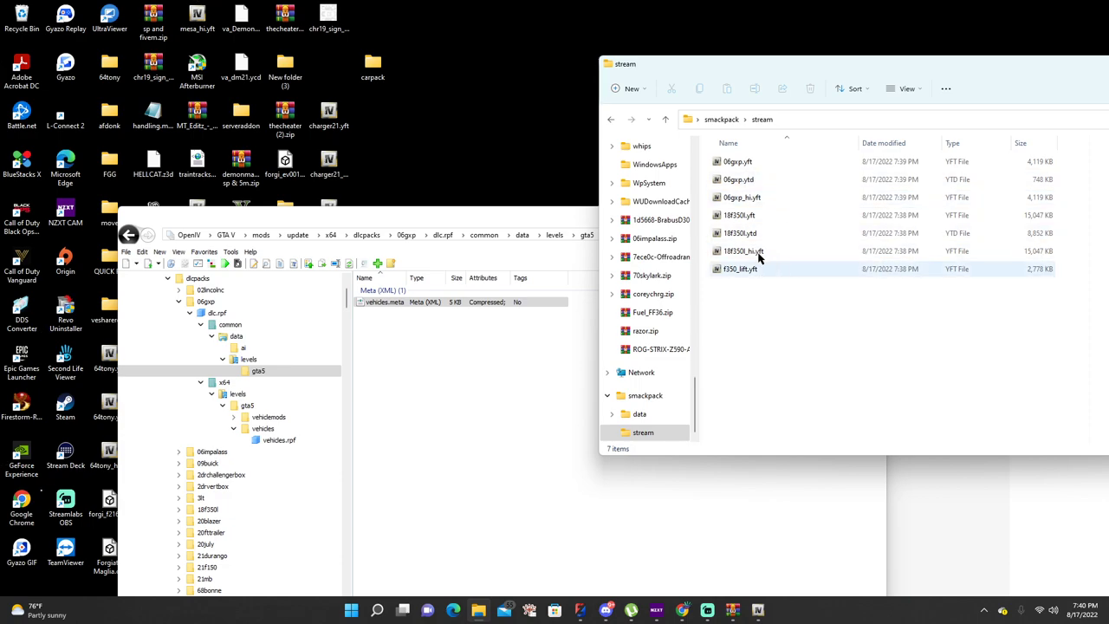
click(721, 119)
double_click(744, 163)
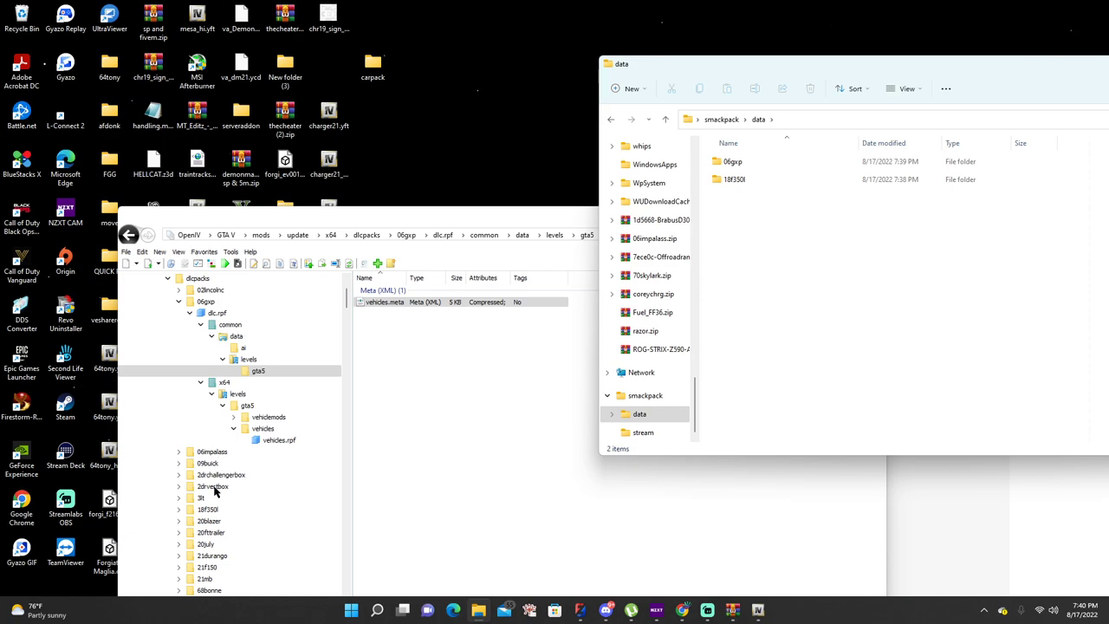
Browse 2drvertbox's dlc.rpf to x64/levels/gta5 and select the vehicles folder
click(218, 487)
double_click(382, 303)
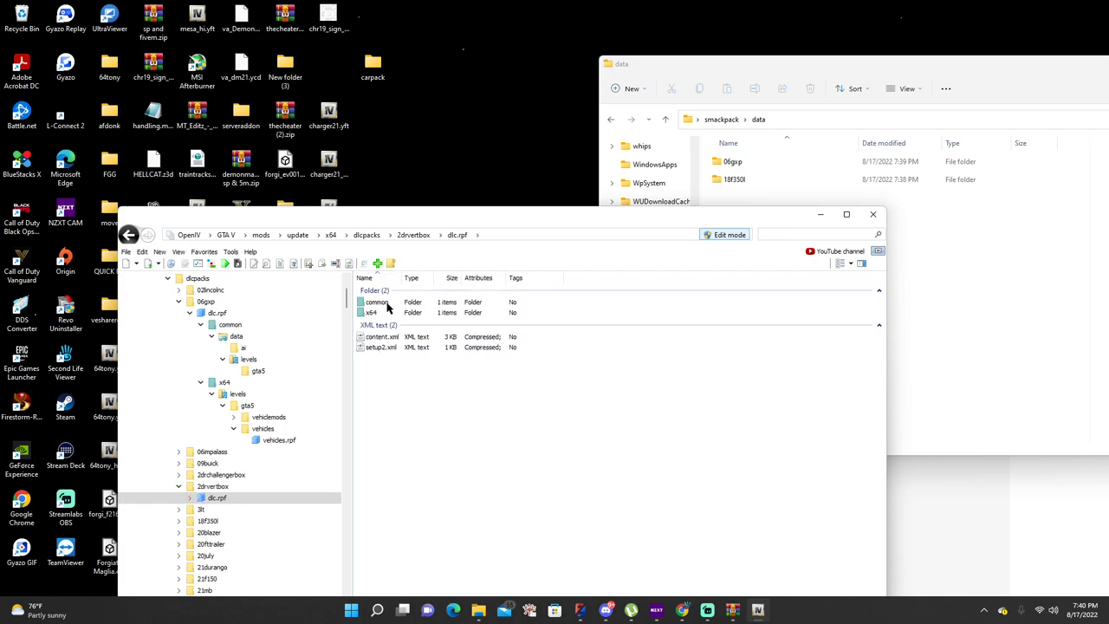
double_click(381, 314)
double_click(381, 302)
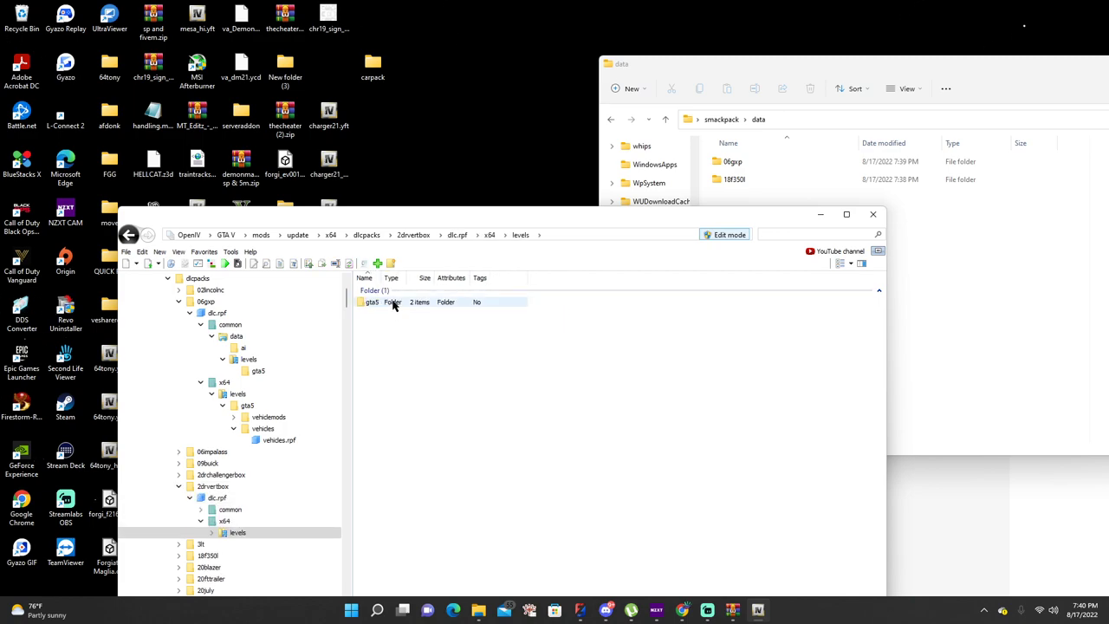
double_click(381, 302)
click(381, 312)
Copy 2drvertbox.yft, 2drvertbox_hi.yft and 2drvertbox.ytd from vehicles.rpf into smackpack's stream folder
double_click(381, 313)
double_click(396, 302)
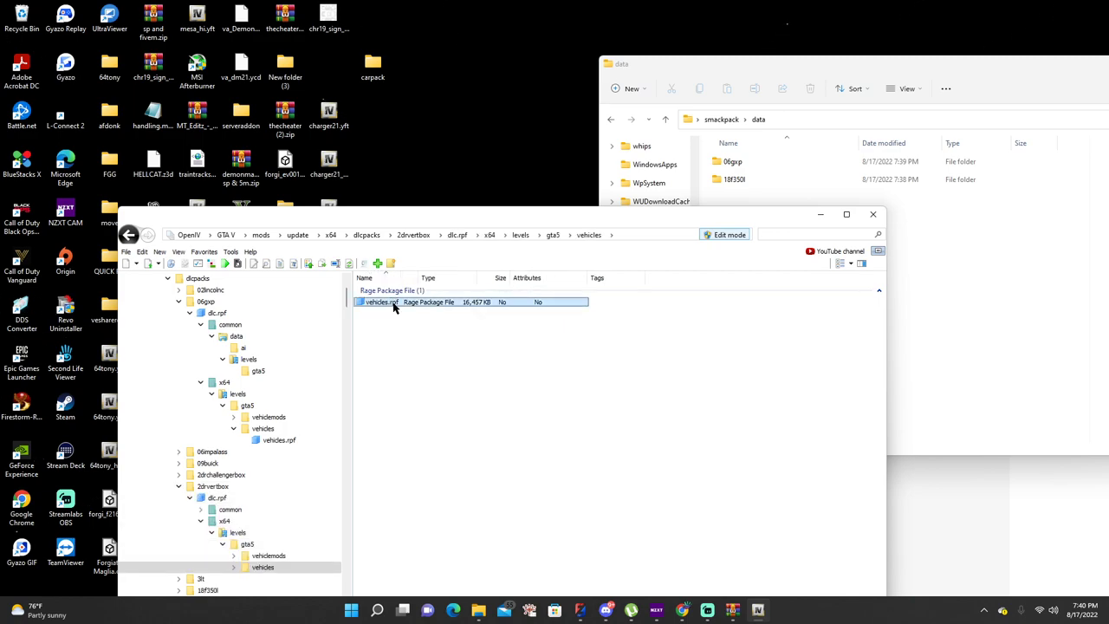
drag(468, 388, 382, 304)
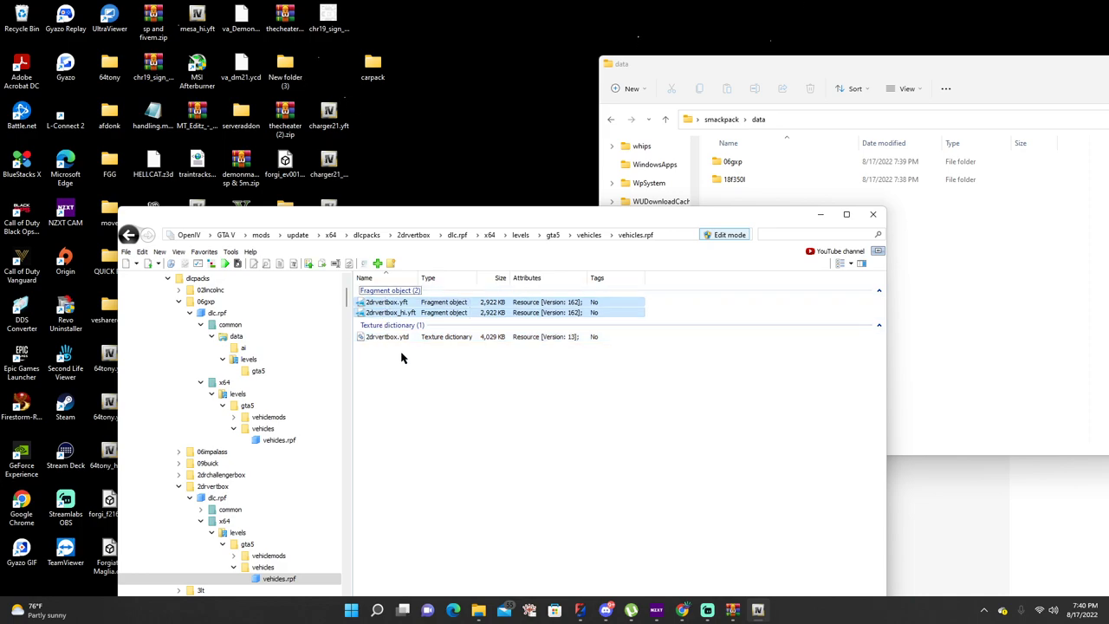
drag(402, 354, 715, 169)
click(721, 119)
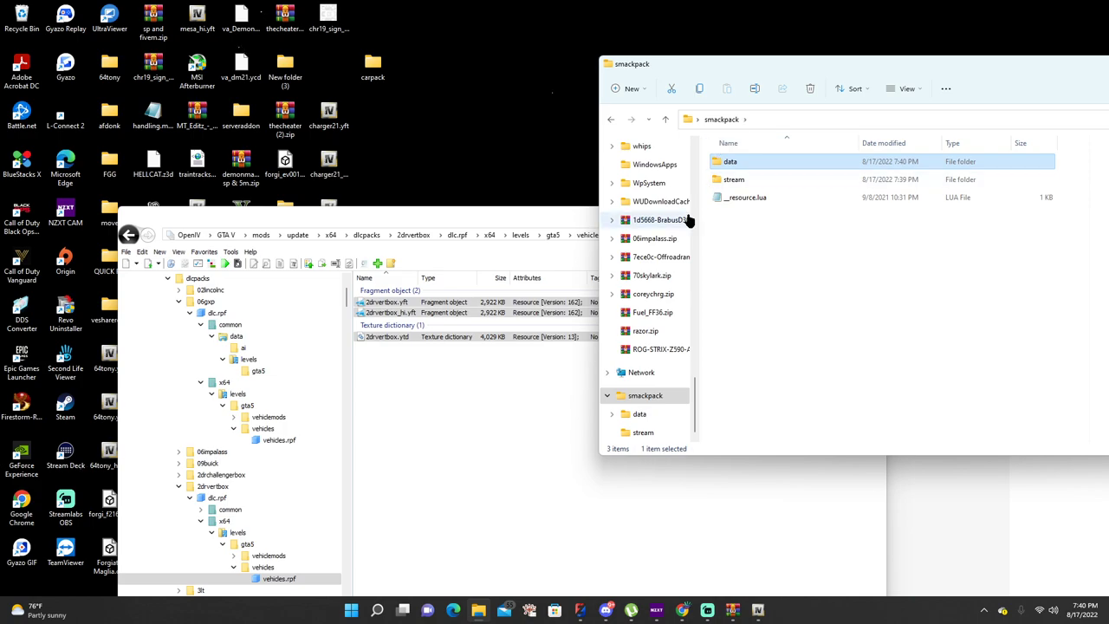
click(413, 316)
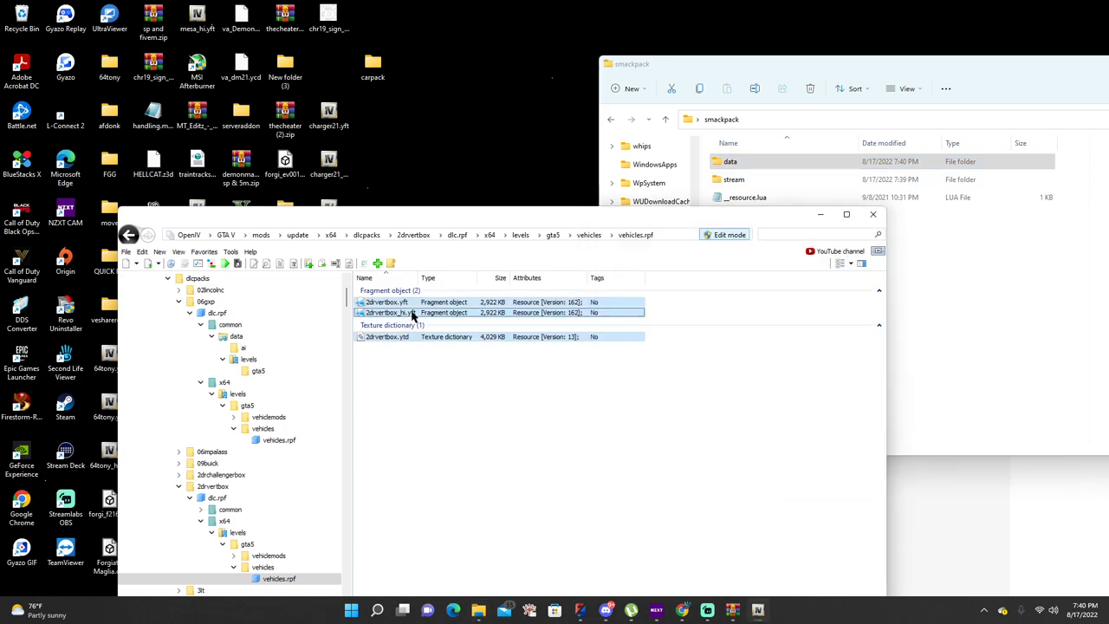
click(752, 174)
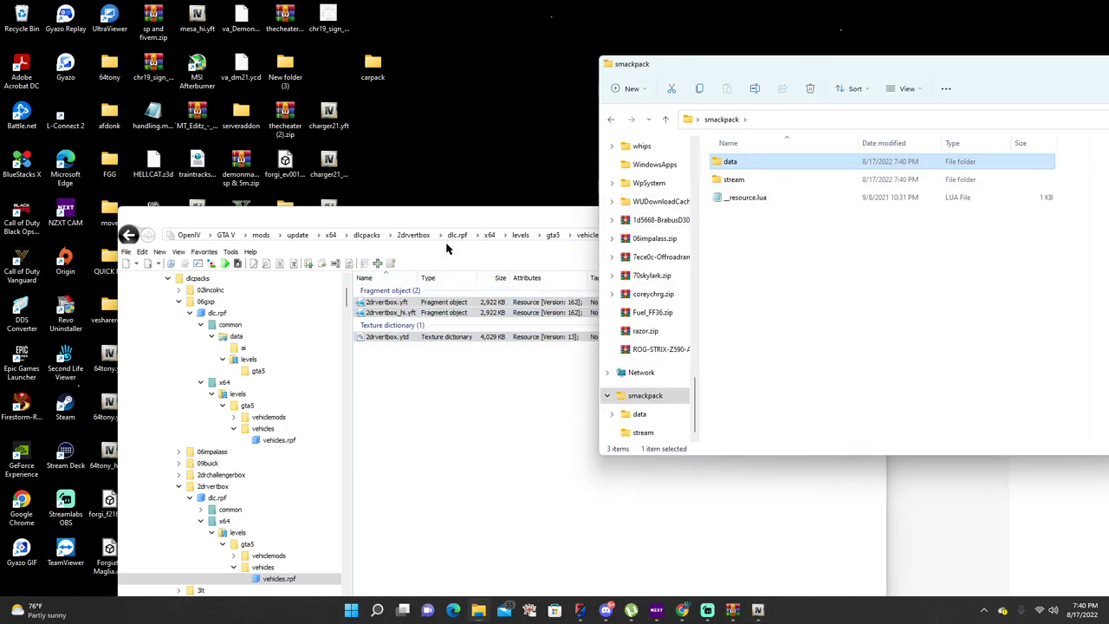
Copy the name '2drvertbox' from the 2drvertbox.yft file
click(392, 303)
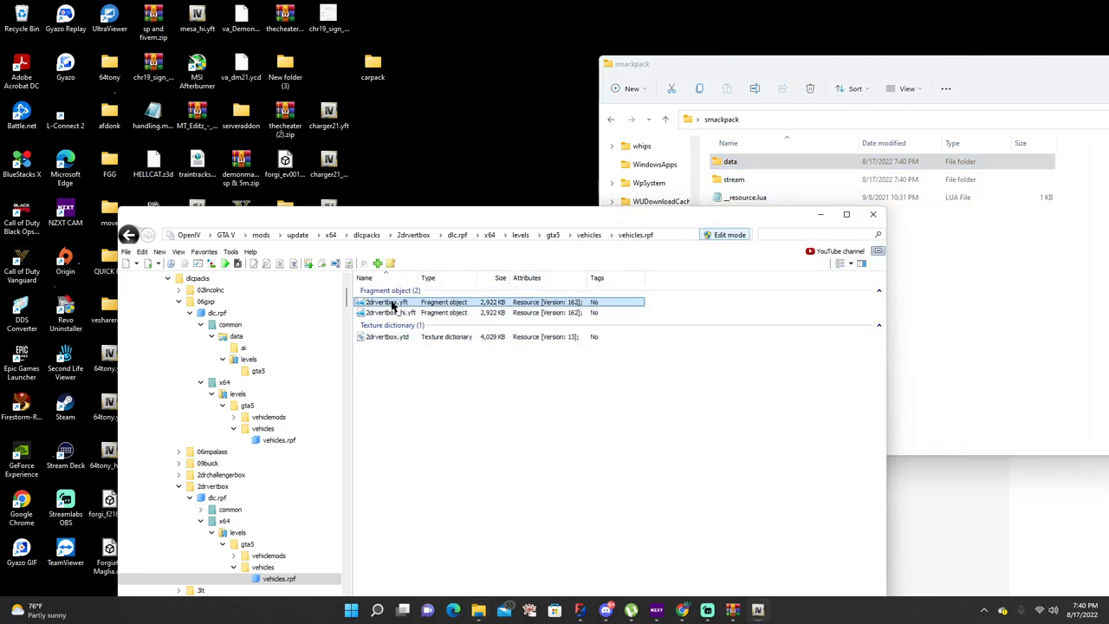
click(391, 303)
key(ctrl+c)
right_click(403, 309)
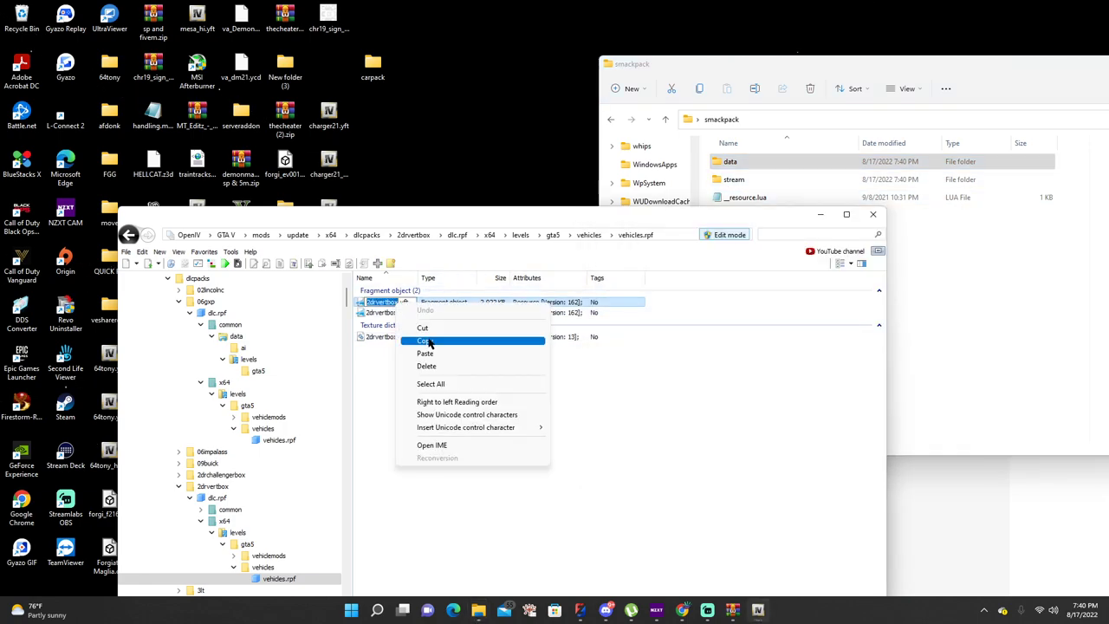
key(Escape)
Create a new folder named '2drvertbox' in smackpack and open it
click(915, 297)
right_click(868, 287)
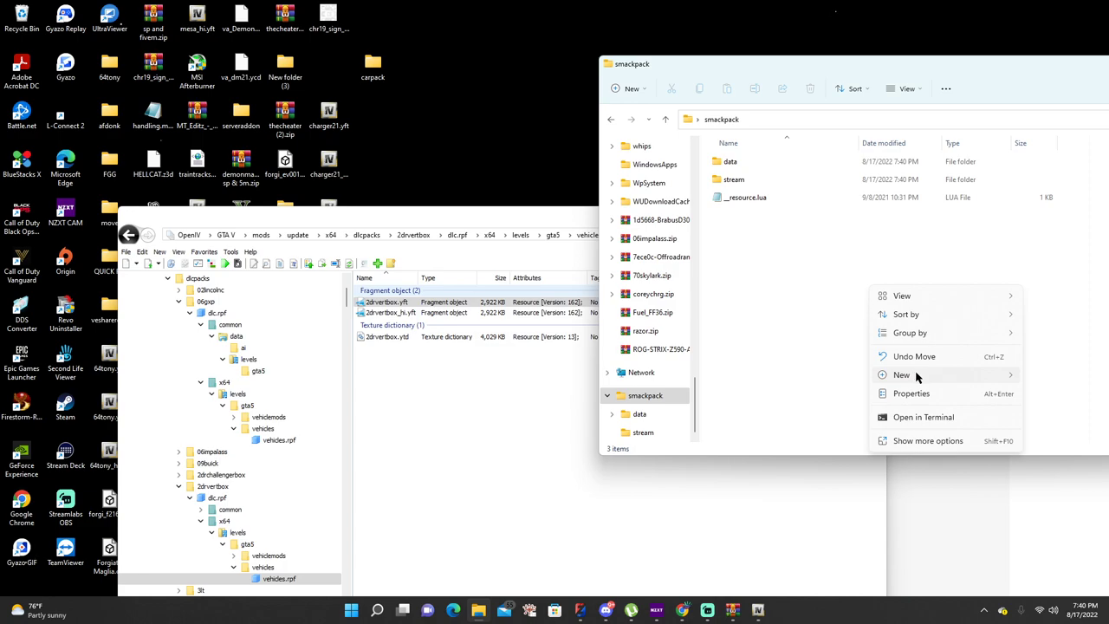
click(949, 376)
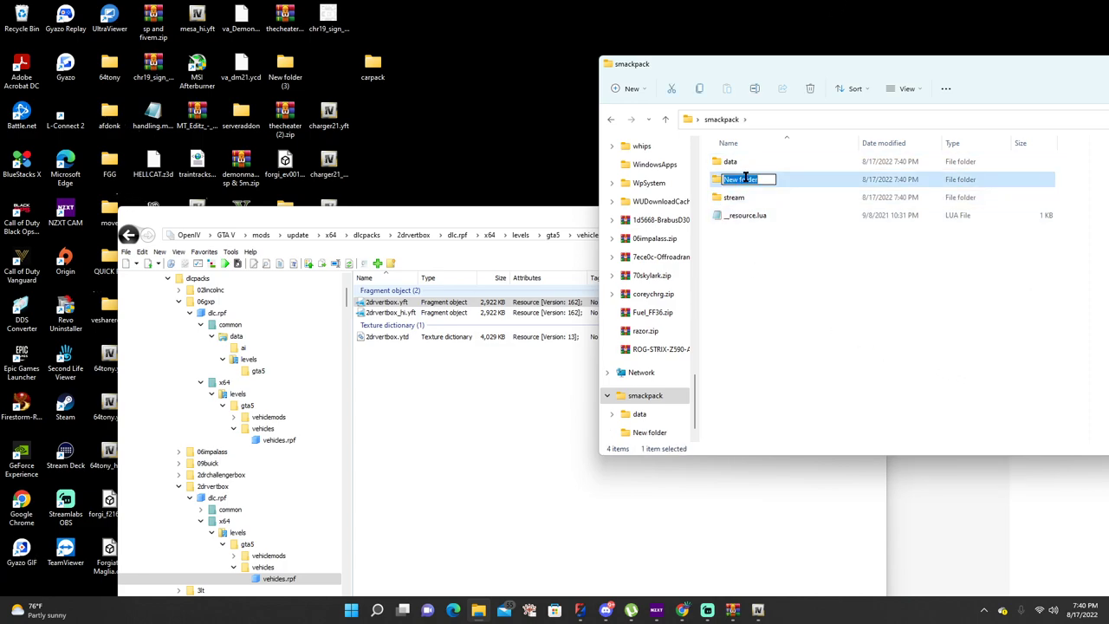
right_click(745, 180)
click(775, 228)
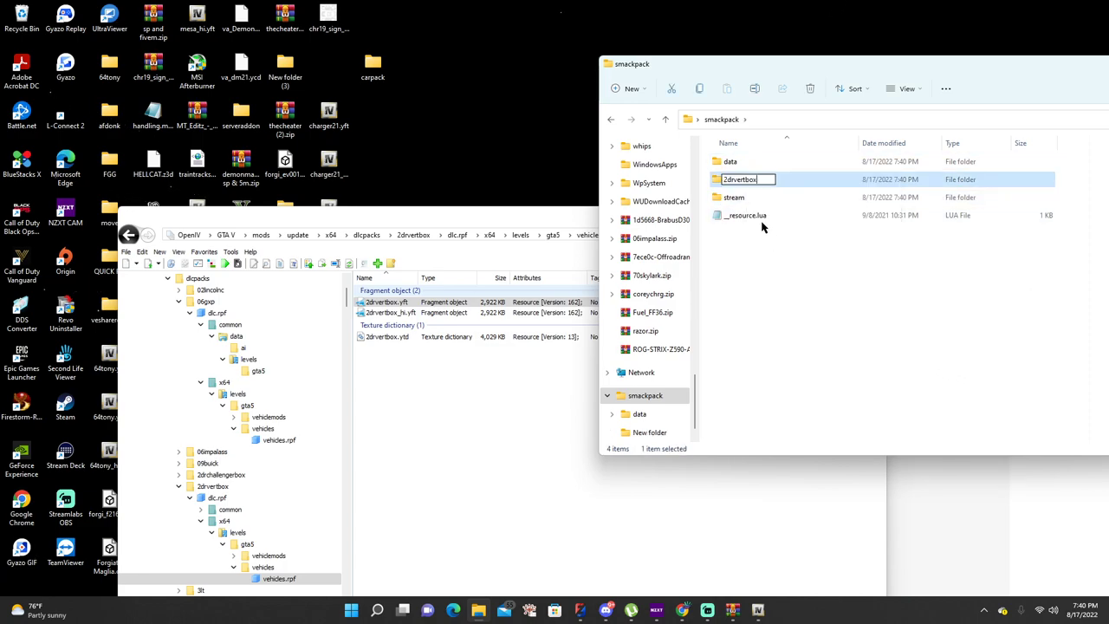
click(804, 182)
key(F2)
key(Escape)
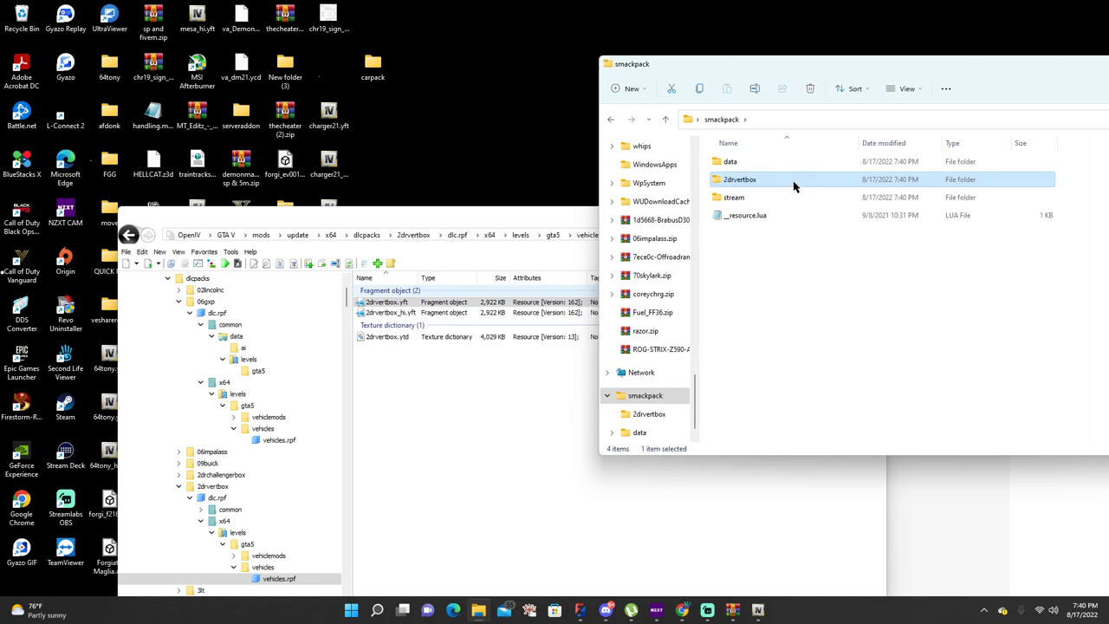
key(F2)
key(Return)
double_click(793, 180)
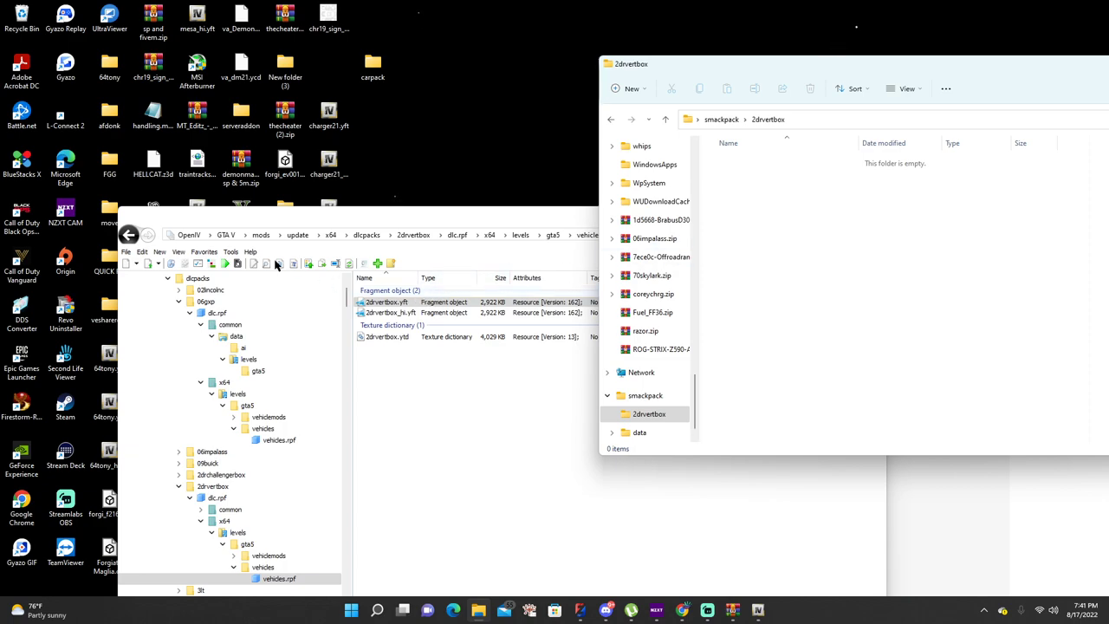
Copy 2drvertbox's handling.meta from dlc.rpf common/data into the 2drvertbox folder
click(128, 235)
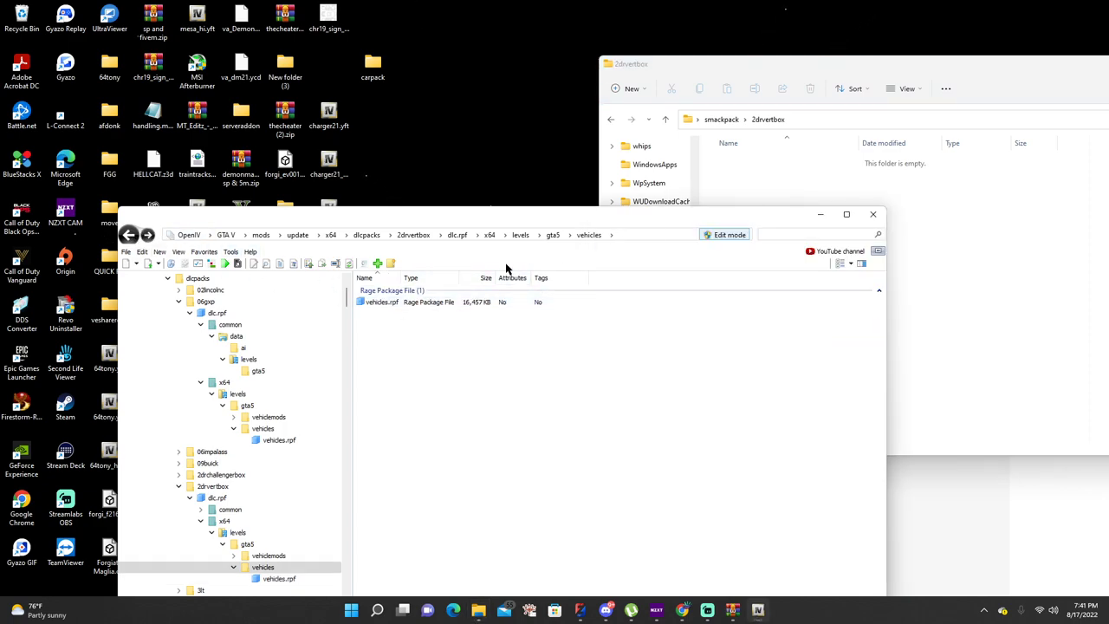
click(414, 234)
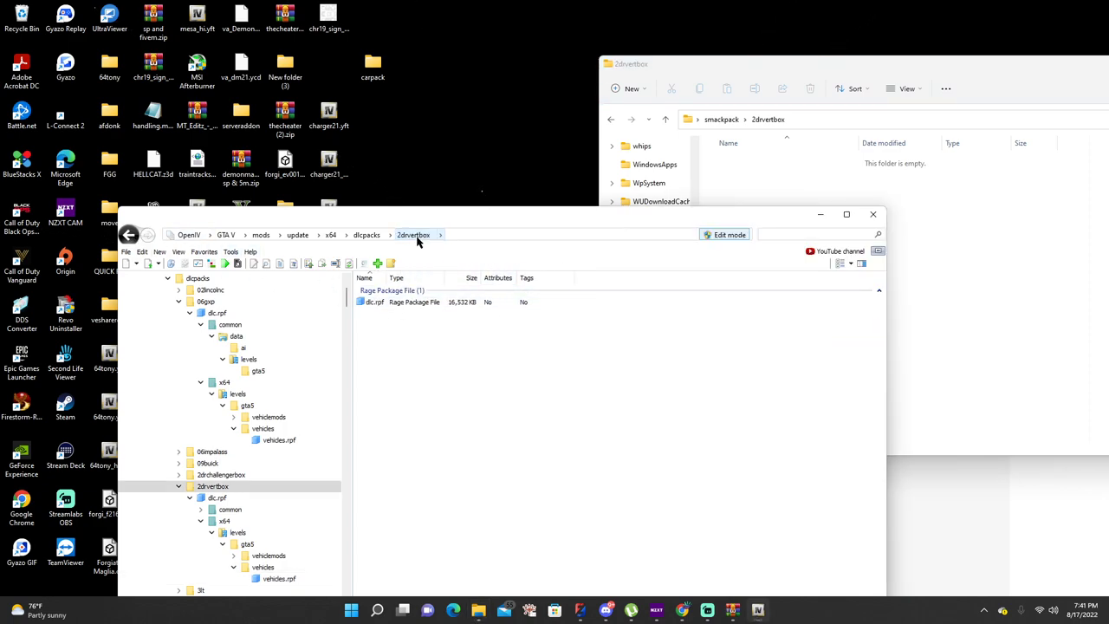
double_click(403, 303)
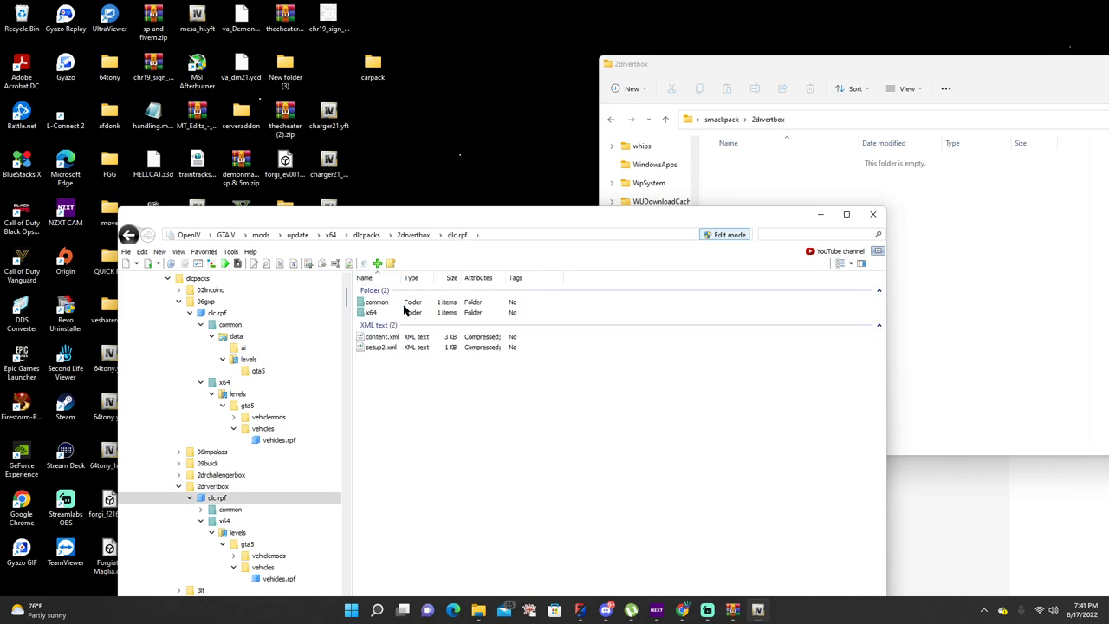
double_click(403, 302)
double_click(401, 304)
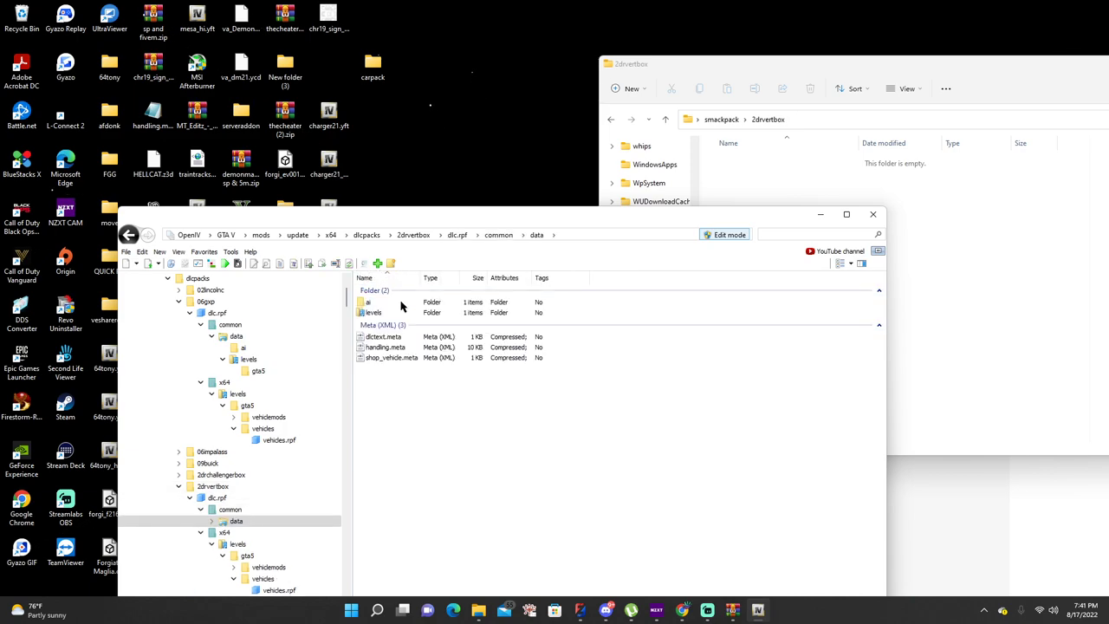
click(394, 348)
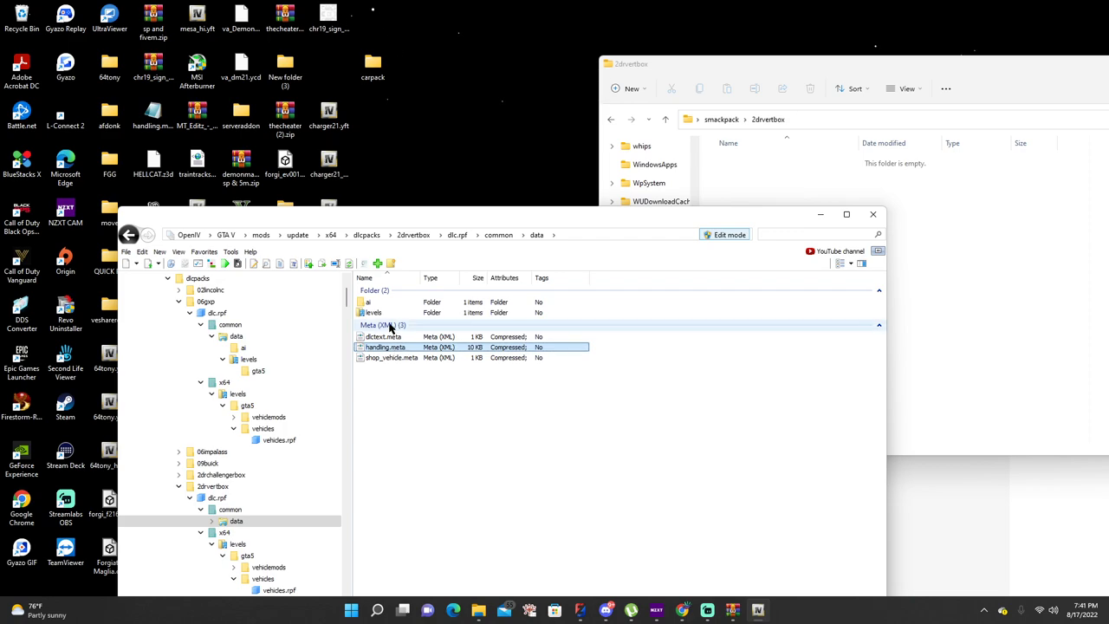
drag(414, 348, 784, 184)
Copy vehicles.meta from levels/gta5 into 2drvertbox, then move that folder into data
double_click(384, 312)
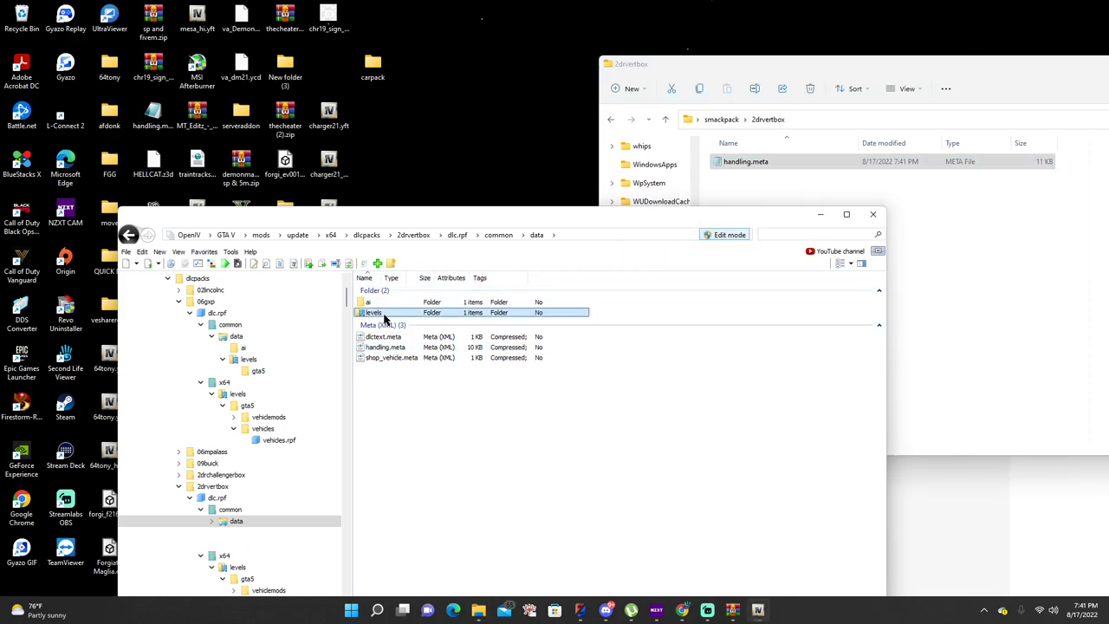
double_click(383, 302)
drag(384, 302, 805, 185)
click(721, 119)
drag(733, 163, 735, 182)
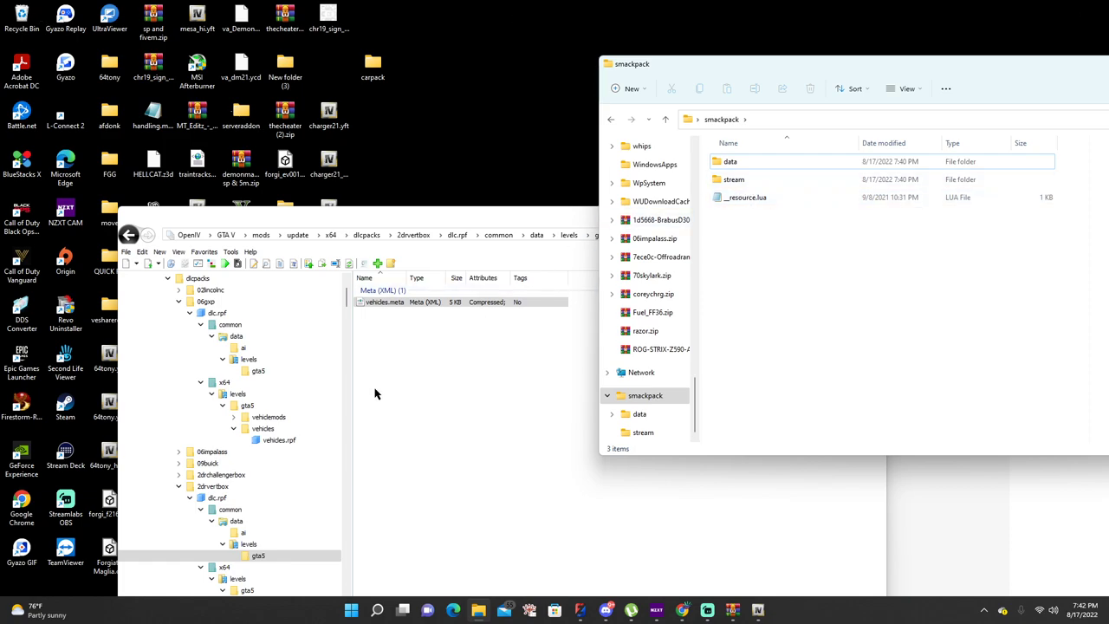
Open 20blazer's vehicles.rpf and drag 20blazer.yft, 20blazer_hi.yft and 20blazer.ytd onto stream
scroll(301, 401, down, 5)
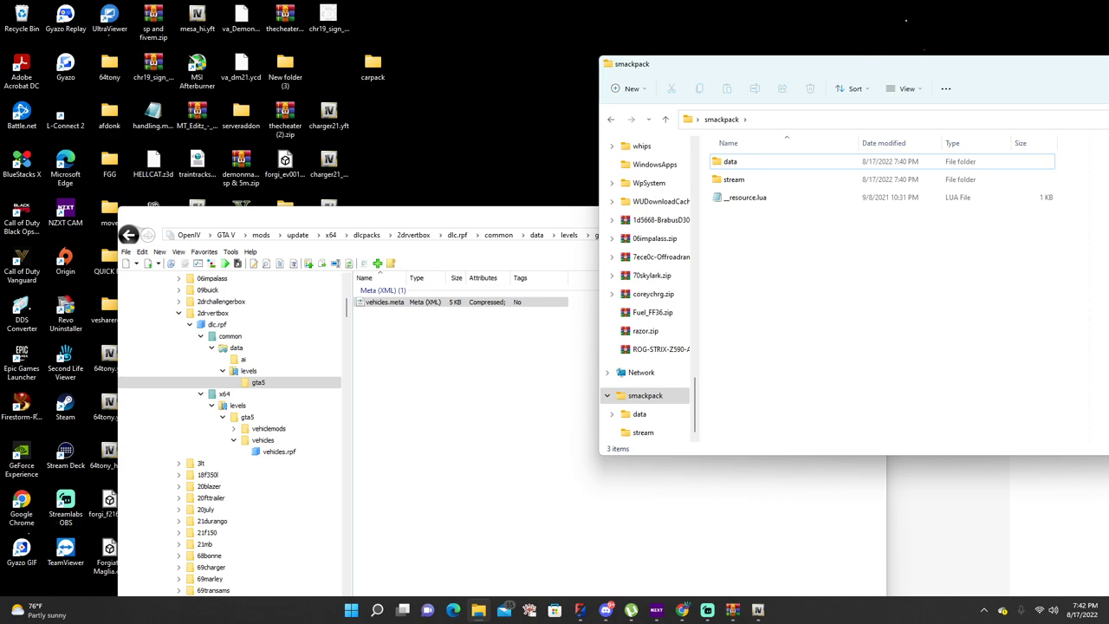
click(682, 610)
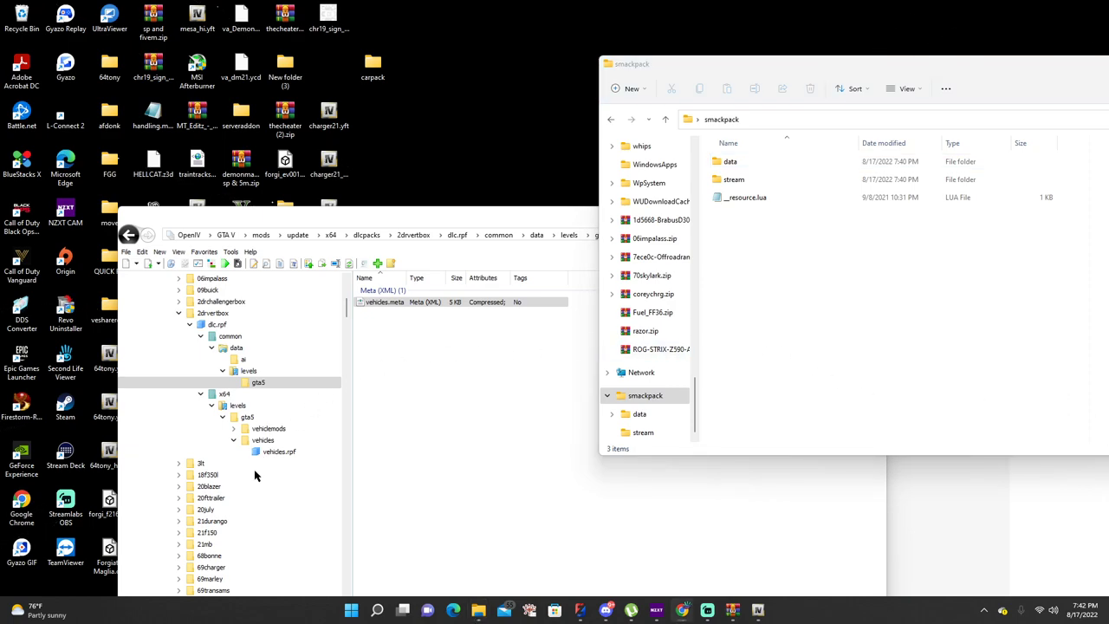
click(209, 487)
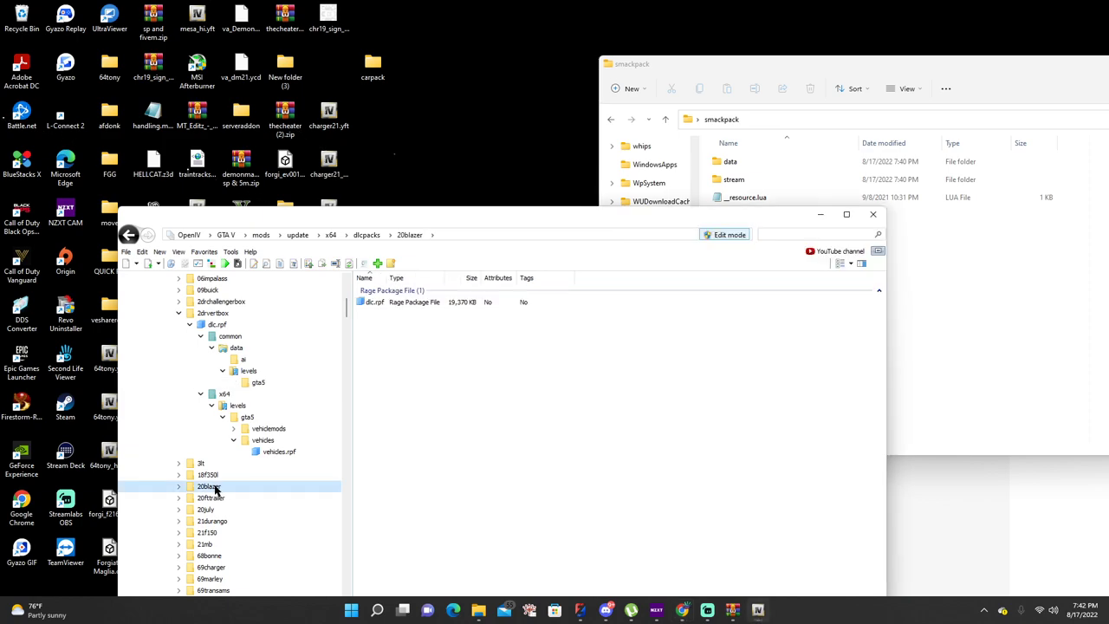
double_click(378, 302)
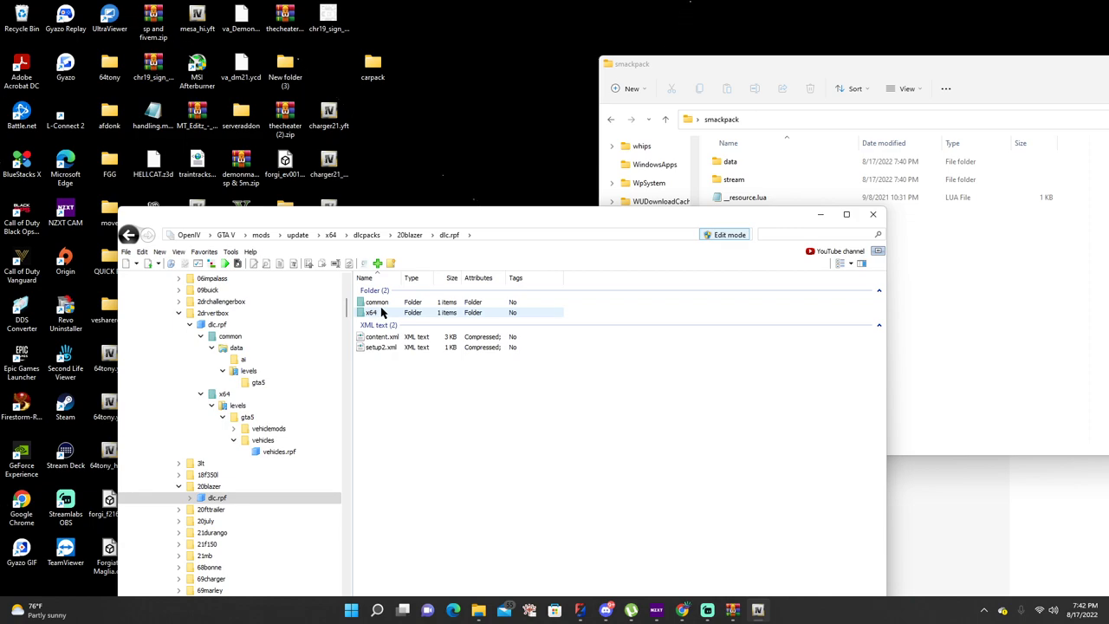
double_click(381, 312)
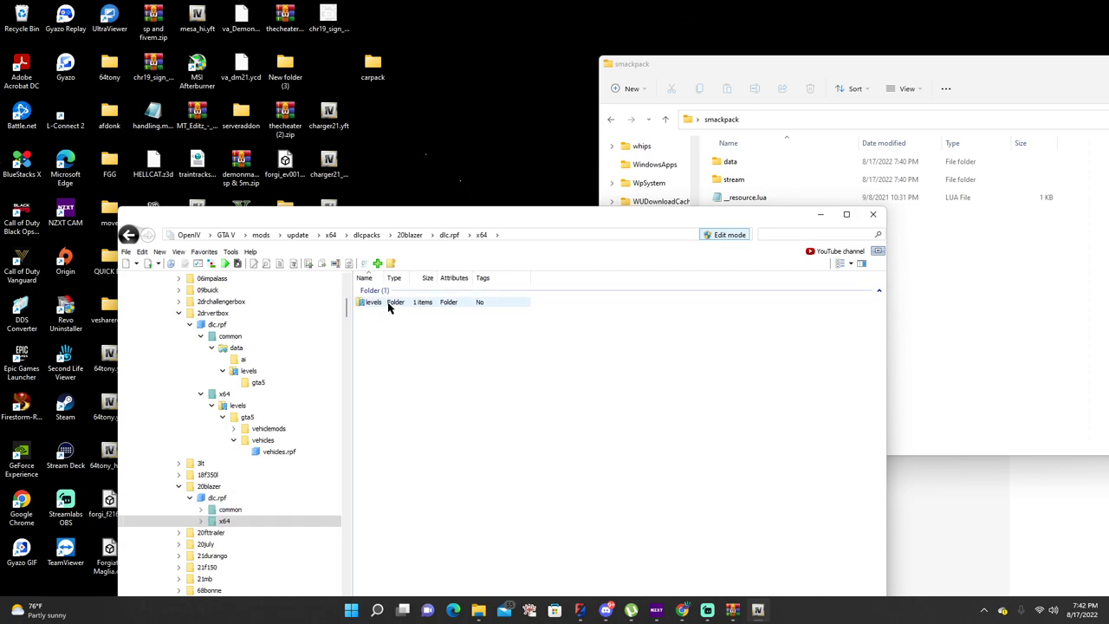
double_click(389, 302)
double_click(389, 304)
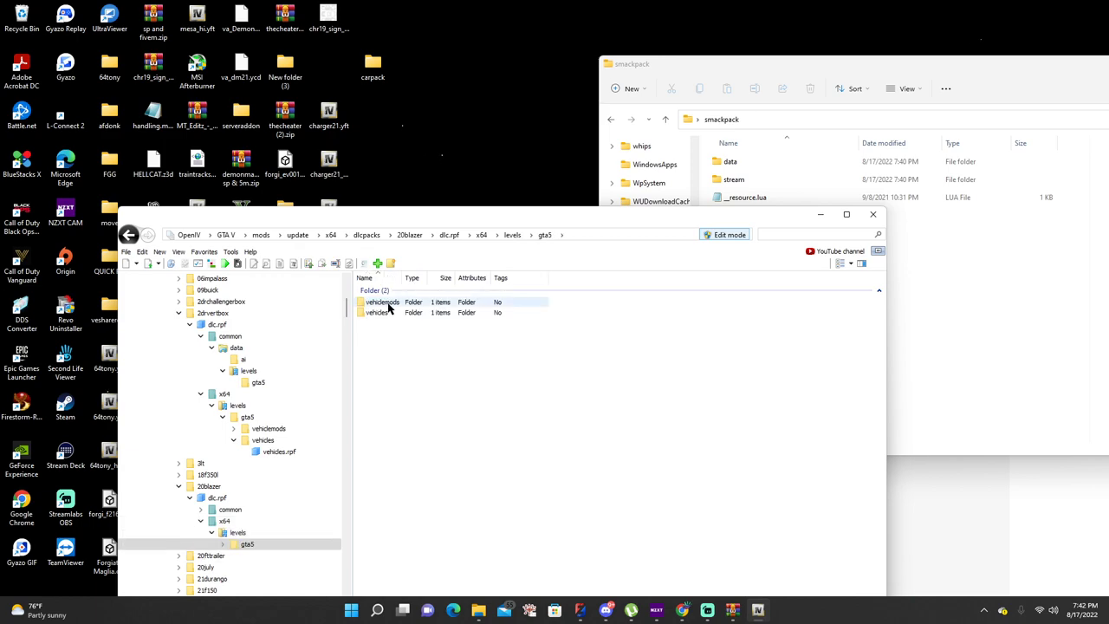
double_click(385, 313)
double_click(386, 304)
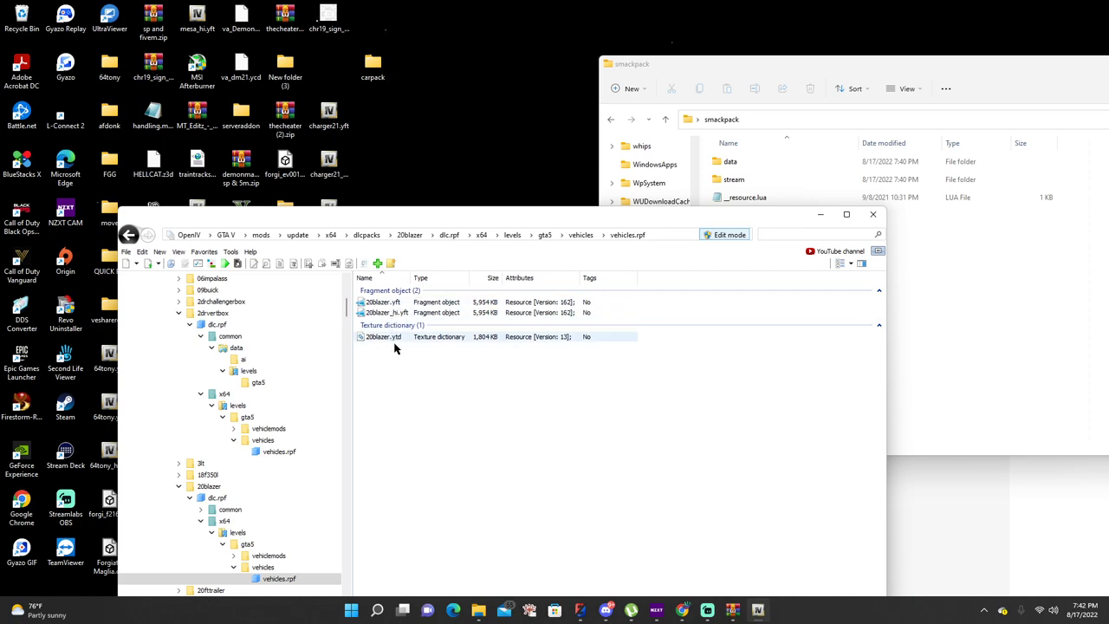
drag(421, 362, 746, 182)
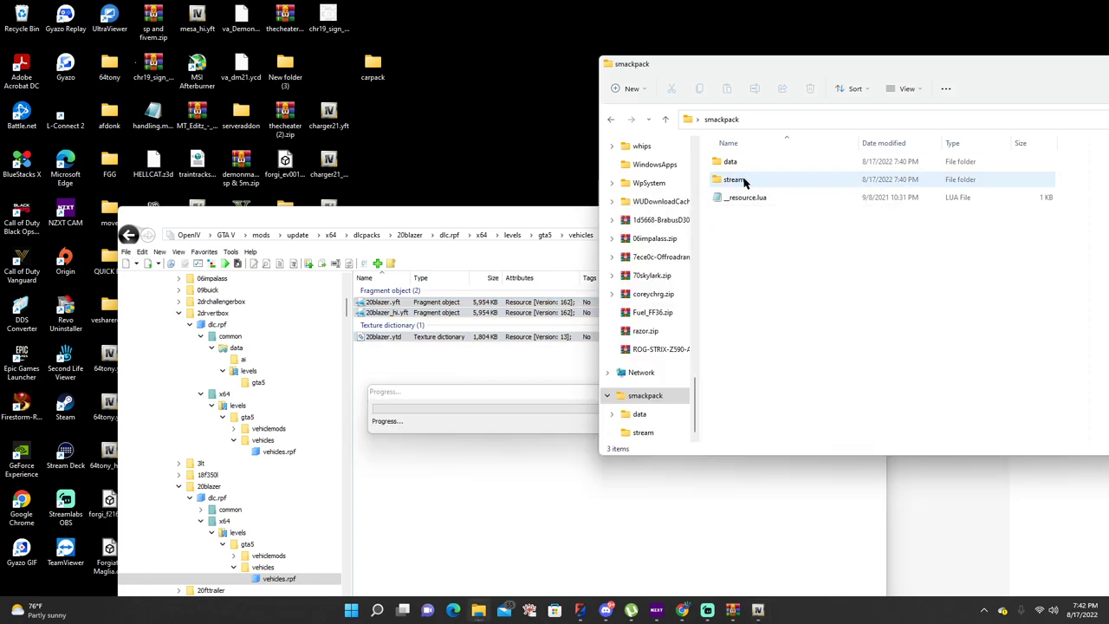
Copy the name '20blazer' from the 20blazer.yft file
click(387, 304)
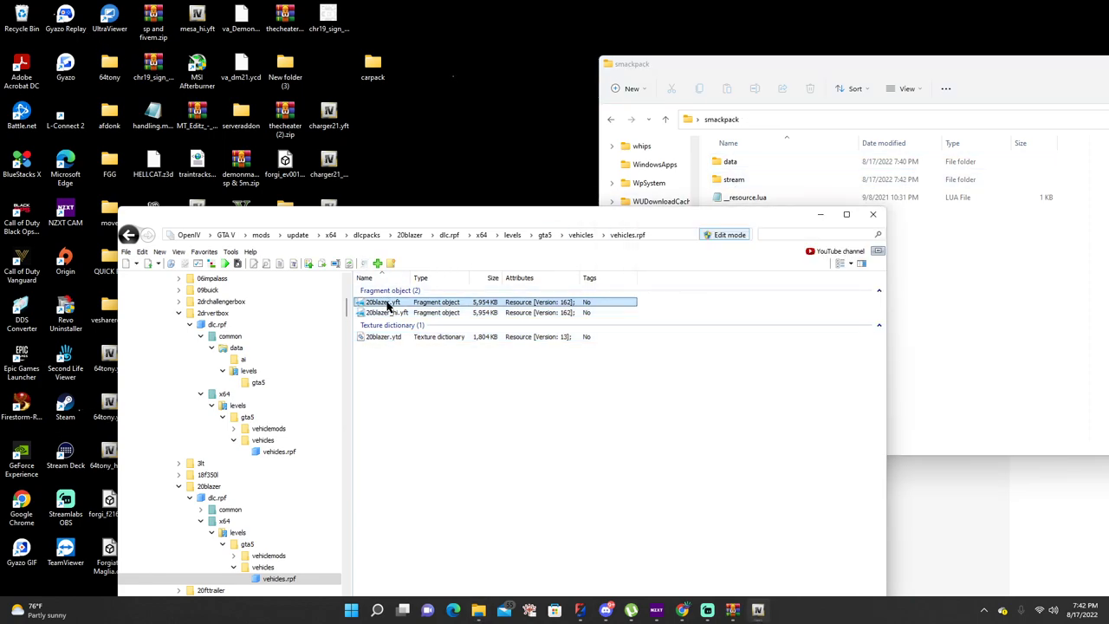
right_click(389, 305)
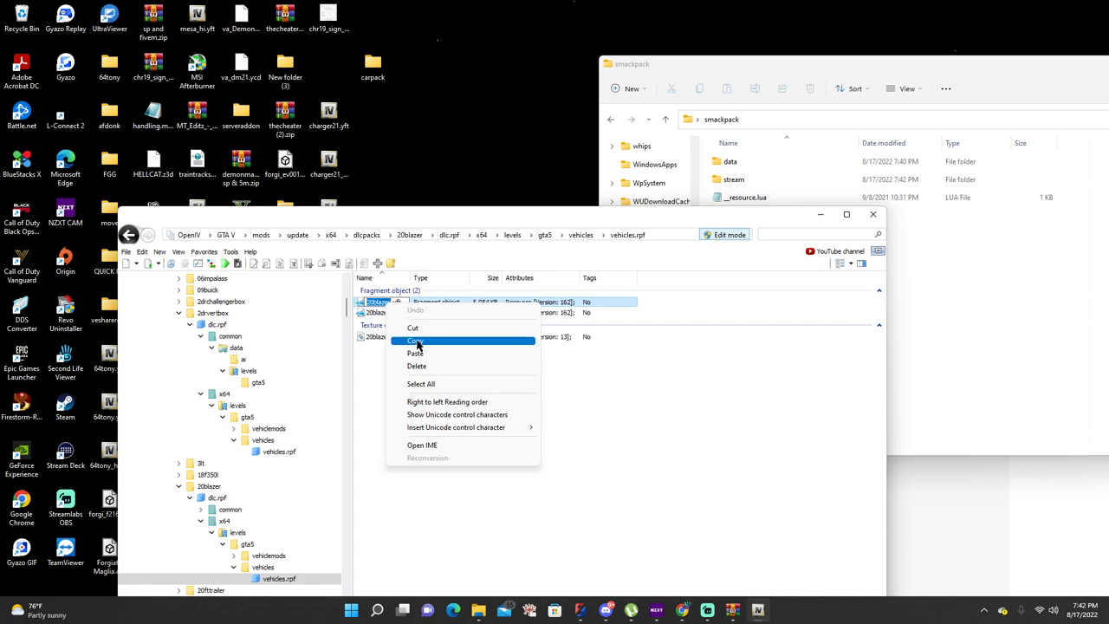
click(409, 340)
key(ctrl+c)
Create a new folder in smackpack and name it '20blazer'
click(945, 278)
right_click(787, 273)
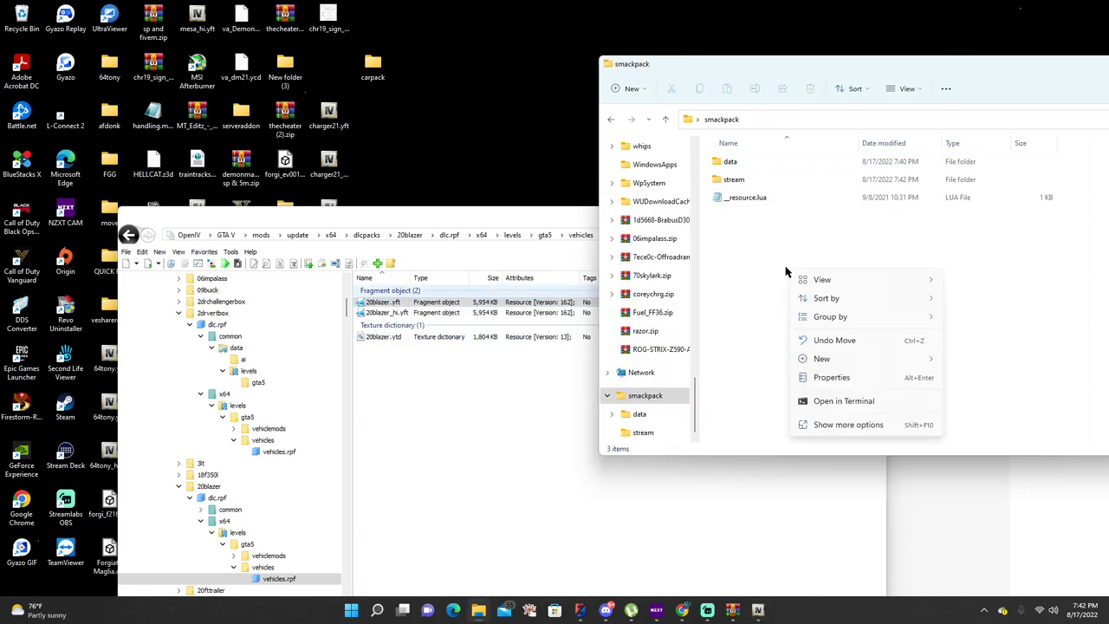
mouse_move(825, 362)
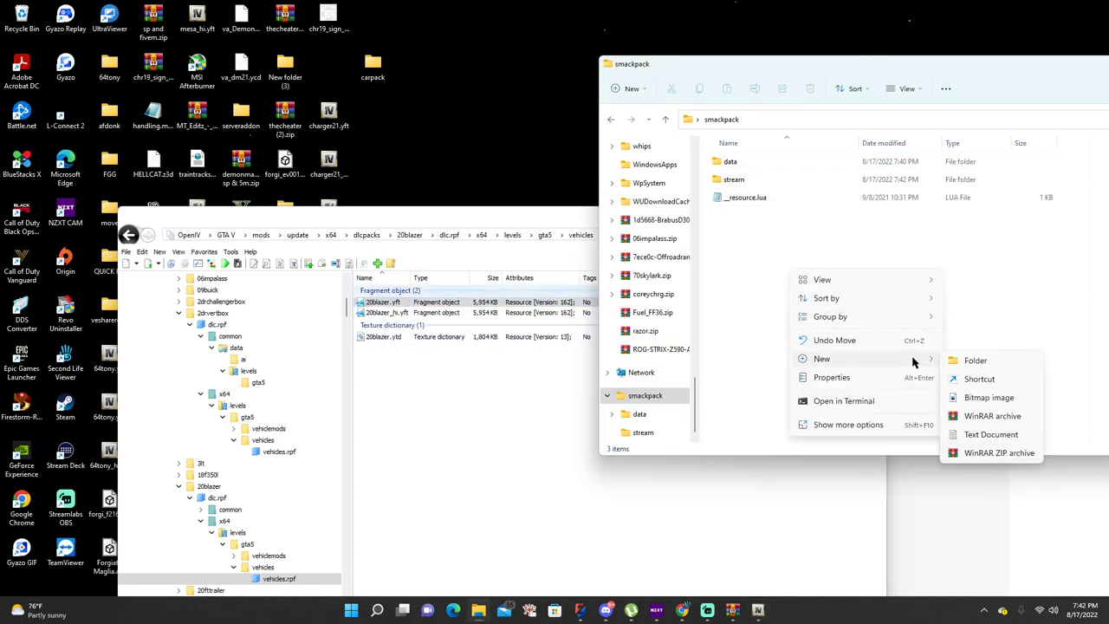
click(971, 359)
right_click(734, 182)
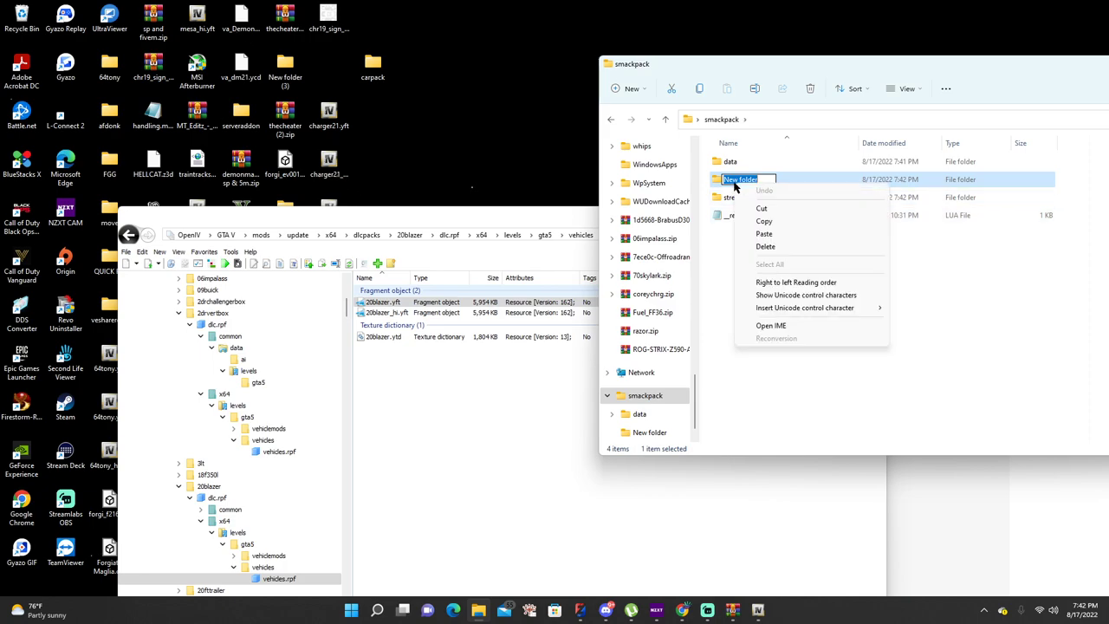
click(761, 233)
click(794, 188)
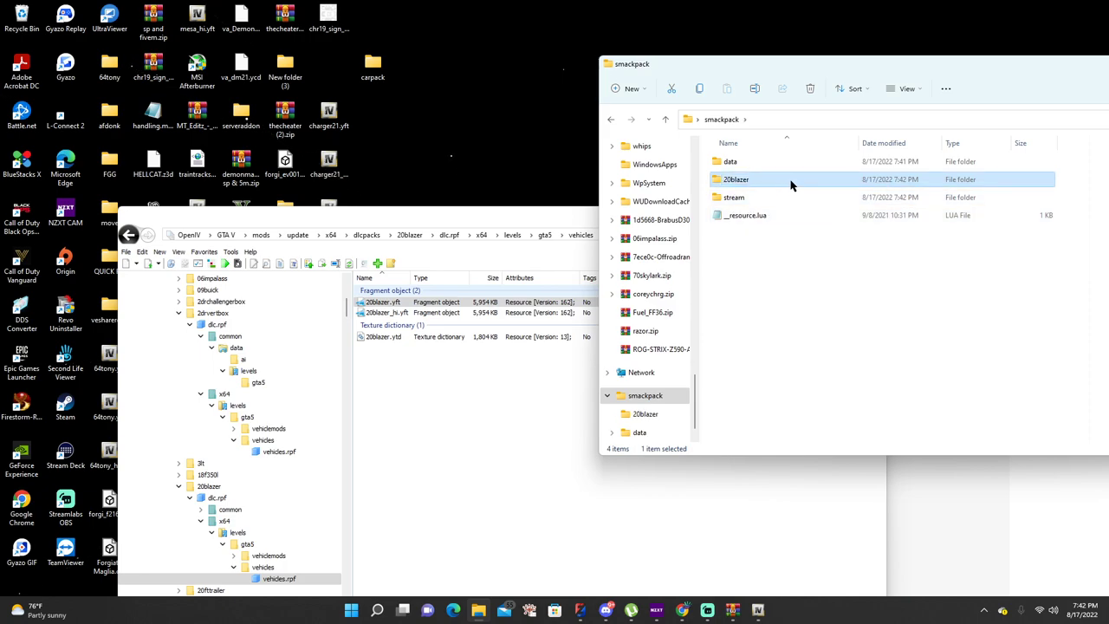
click(735, 182)
click(790, 187)
click(789, 185)
click(768, 301)
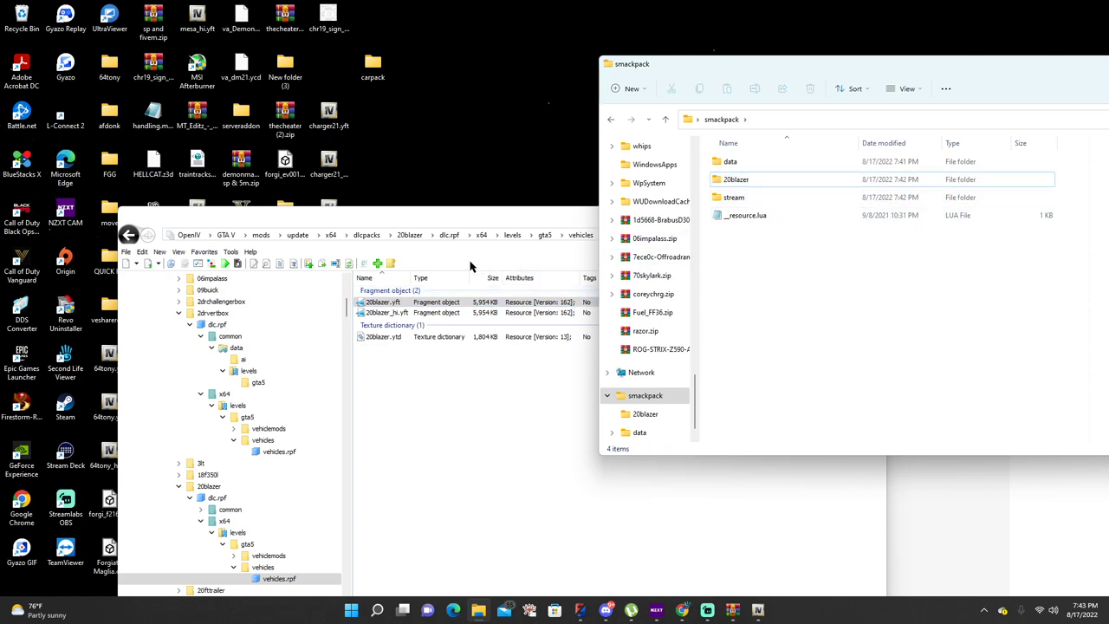
Copy 20blazer's handling.meta from dlc.rpf common/data into the 20blazer folder
click(452, 238)
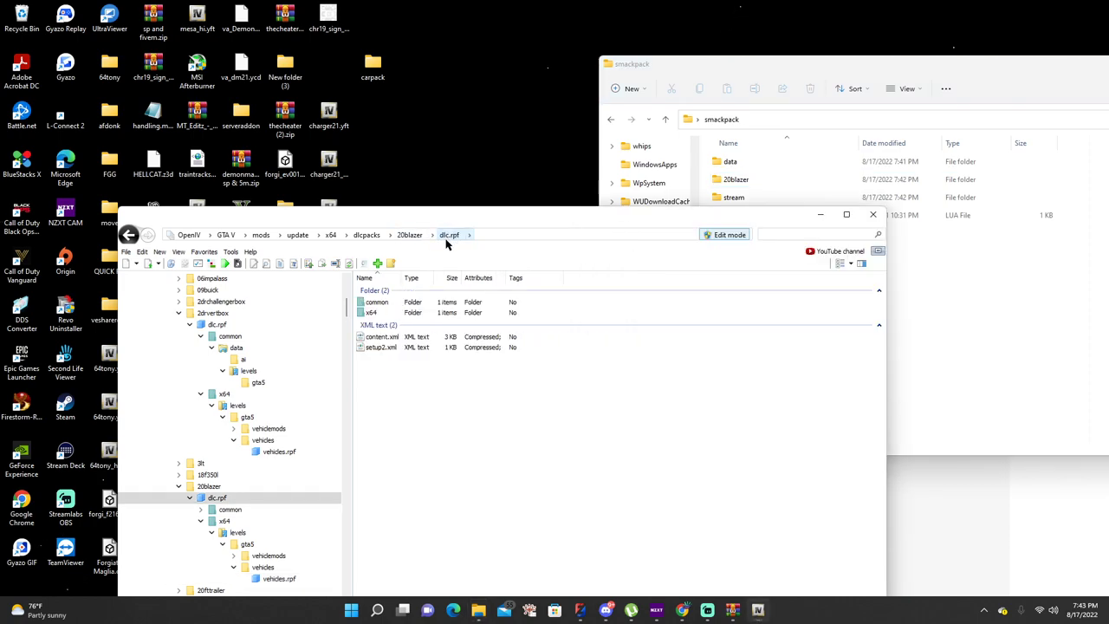
click(382, 306)
double_click(382, 306)
double_click(382, 302)
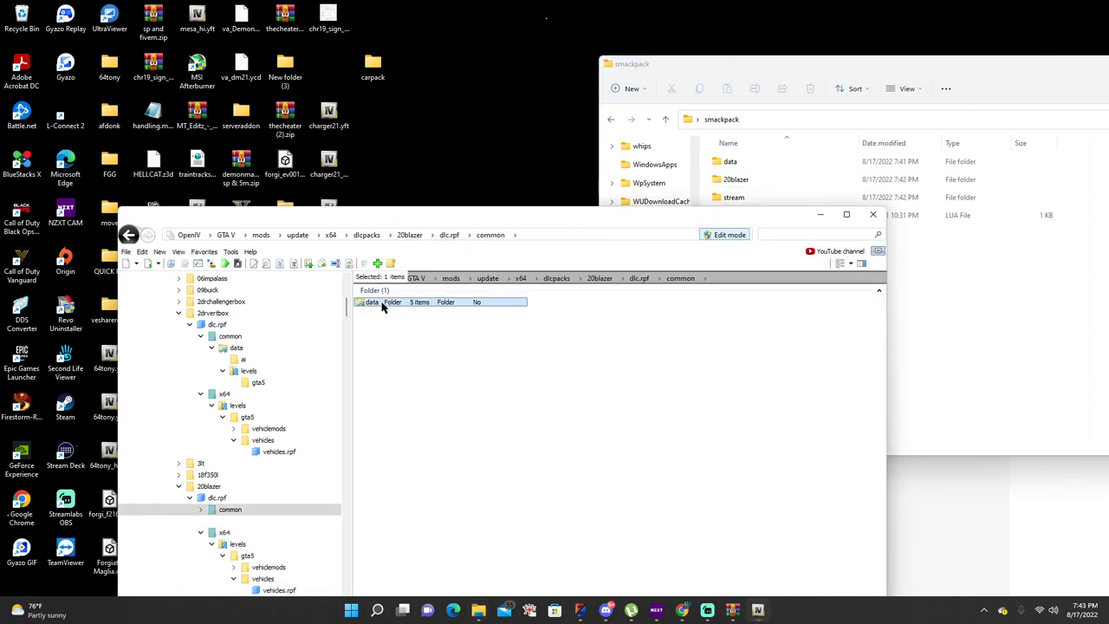
drag(383, 345, 746, 184)
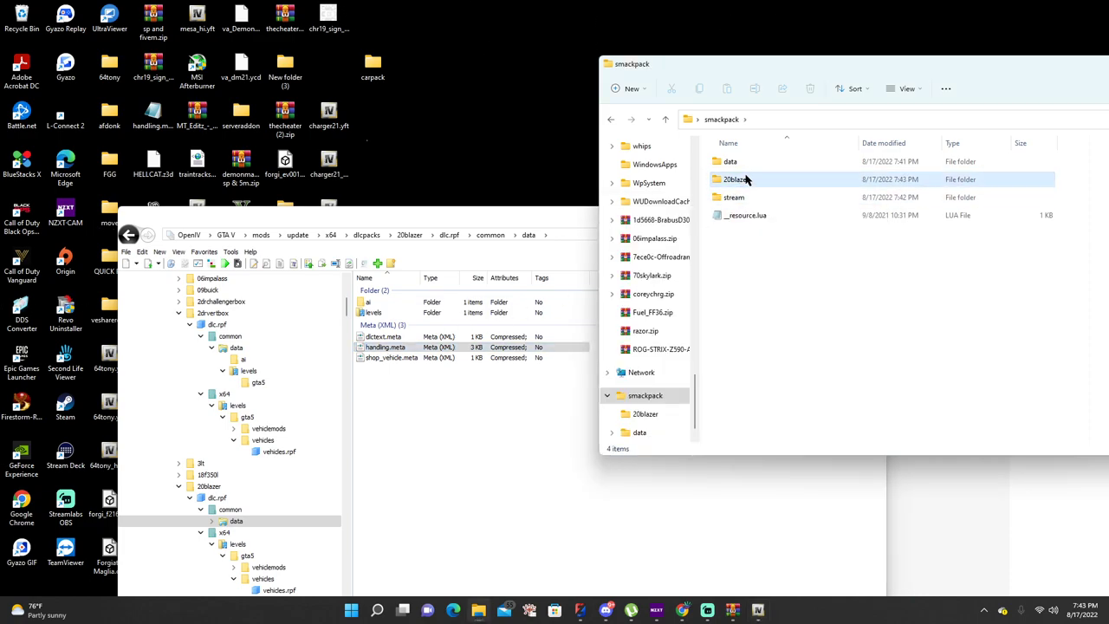
Copy vehicles.meta from levels/gta5 into 20blazer, then move that folder into data
double_click(384, 312)
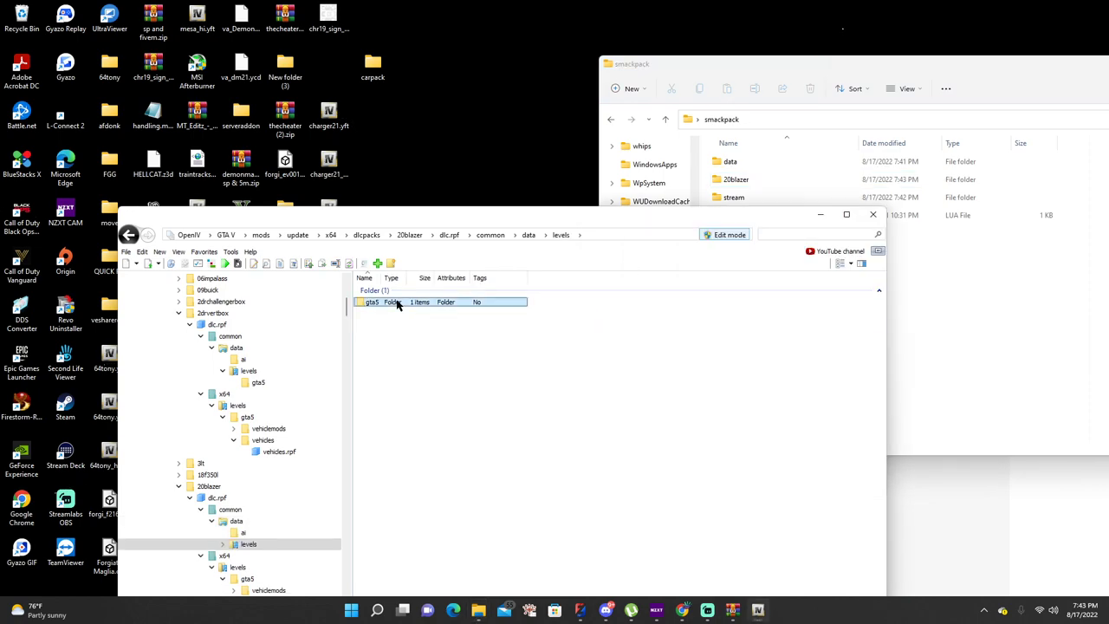
double_click(394, 303)
drag(389, 308, 756, 186)
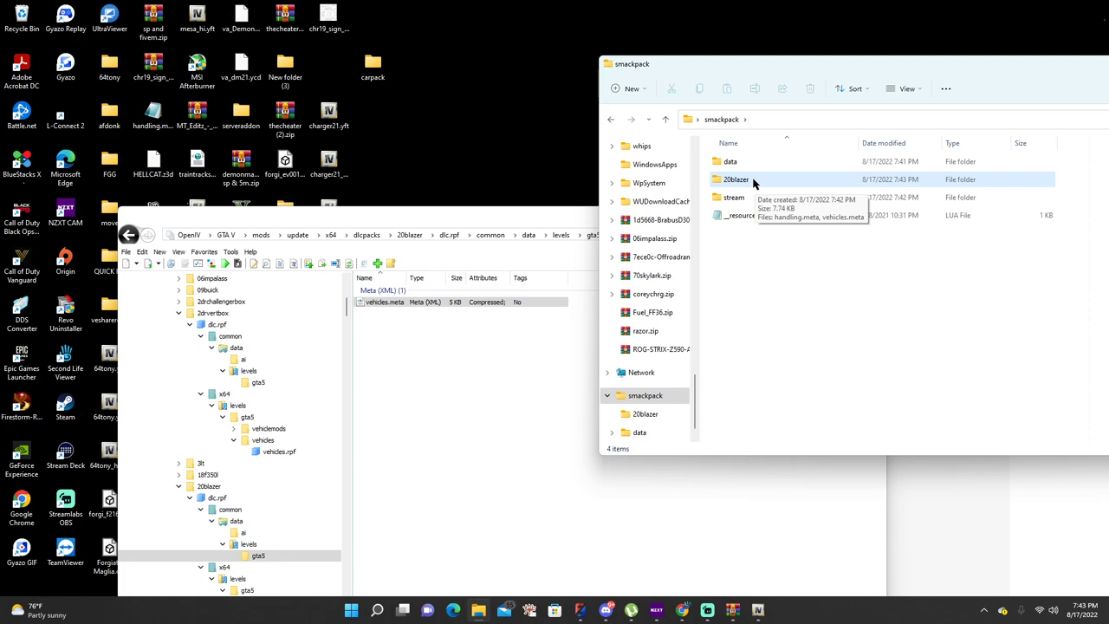
drag(735, 185, 741, 162)
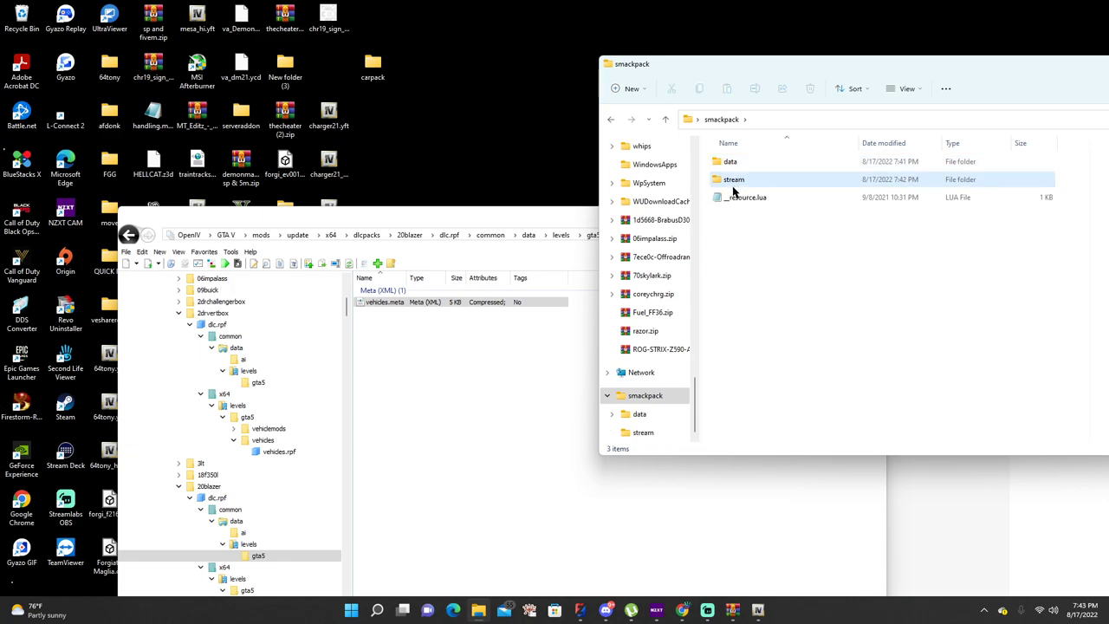